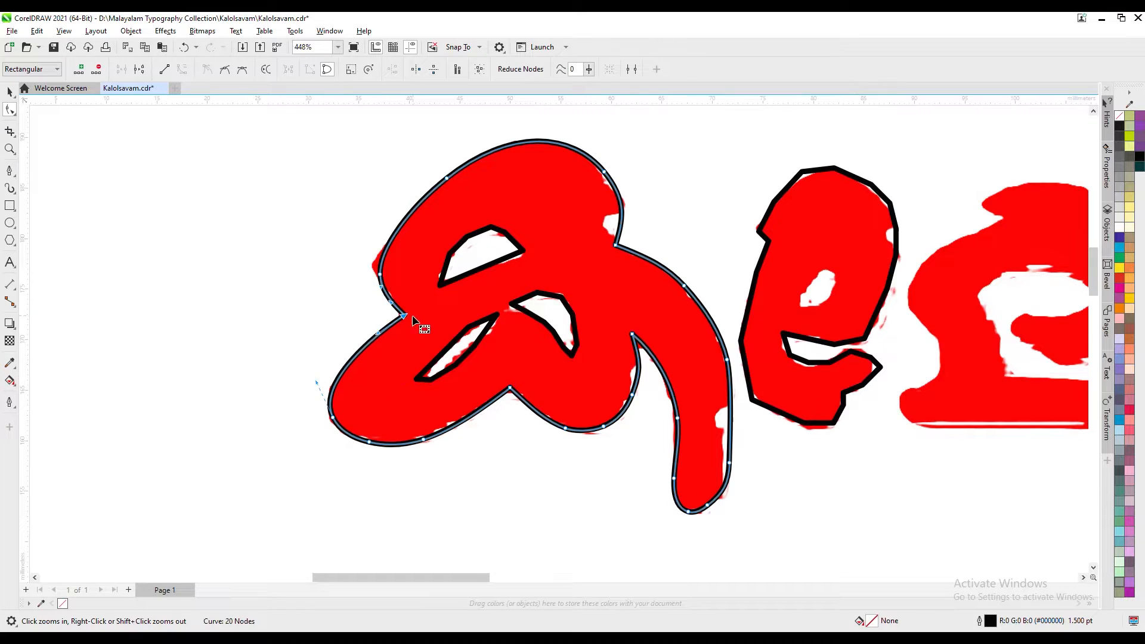
Step: Smooth the first letter's upper counter into a curved shape by removing its surplus nodes
{"action": "left_click", "coordinate": [448, 256]}
{"action": "left_click_drag", "start_coordinate": [418, 233], "coordinate": [475, 262]}
{"action": "key", "text": "Delete"}
{"action": "left_click_drag", "start_coordinate": [441, 285], "coordinate": [444, 283]}
{"action": "key", "text": "Delete"}
{"action": "left_click_drag", "start_coordinate": [479, 217], "coordinate": [526, 253]}
{"action": "left_click", "coordinate": [537, 264]}
Step: Smooth the first letter's narrow slanted lower counter by removing its surplus nodes
{"action": "left_click", "coordinate": [457, 330]}
{"action": "key", "text": "Delete"}
{"action": "left_click_drag", "start_coordinate": [426, 387], "coordinate": [495, 331]}
{"action": "left_click_drag", "start_coordinate": [437, 359], "coordinate": [430, 359]}
Step: Convert the first letter's middle counter to curves and smooth it by removing surplus nodes
{"action": "left_click", "coordinate": [13, 95]}
{"action": "double_click", "coordinate": [529, 310]}
{"action": "left_click_drag", "start_coordinate": [573, 357], "coordinate": [539, 316]}
{"action": "key", "text": "Delete"}
{"action": "right_click", "coordinate": [525, 312]}
{"action": "left_click", "coordinate": [560, 394]}
Step: Combine the selected contours of the first letter into a single curve object
{"action": "left_click", "coordinate": [10, 93]}
{"action": "left_click", "coordinate": [468, 338], "text": "shift"}
{"action": "key", "text": "ctrl+l"}
Step: Trace the small white counter inside the second letter as a closed shape with the Pen tool
{"action": "left_click", "coordinate": [9, 171]}
{"action": "left_click", "coordinate": [800, 307]}
{"action": "left_click", "coordinate": [820, 265]}
{"action": "left_click", "coordinate": [800, 307]}
Step: Remove the corner nodes along the top and outer right edge of the second letter's outline to round it
{"action": "left_click", "coordinate": [10, 110]}
{"action": "left_click", "coordinate": [802, 172]}
{"action": "left_click_drag", "start_coordinate": [823, 157], "coordinate": [844, 179]}
{"action": "key", "text": "Delete"}
{"action": "left_click_drag", "start_coordinate": [803, 173], "coordinate": [785, 212]}
{"action": "key", "text": "Delete"}
{"action": "left_click_drag", "start_coordinate": [890, 203], "coordinate": [885, 200]}
{"action": "key", "text": "Delete"}
{"action": "left_click_drag", "start_coordinate": [885, 251], "coordinate": [914, 268]}
{"action": "key", "text": "Delete"}
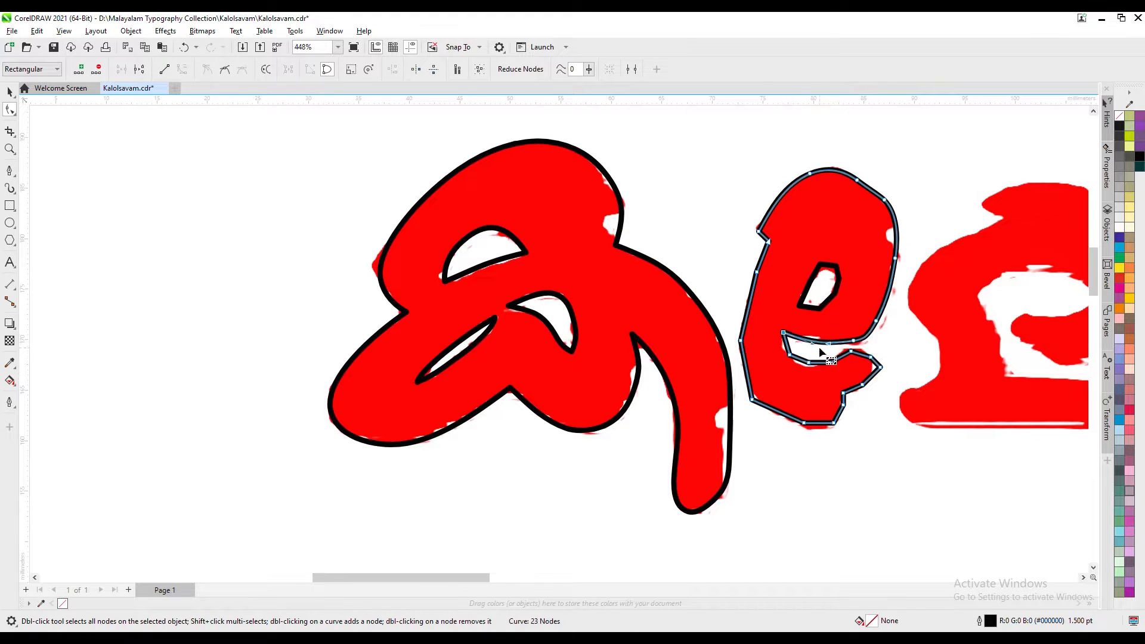
Step: Smooth the second letter's lower opening, tail, base and left edge by deleting the surplus nodes
{"action": "key", "text": "Delete"}
{"action": "key", "text": "Delete"}
{"action": "left_click_drag", "start_coordinate": [835, 399], "coordinate": [858, 411]}
{"action": "double_click", "coordinate": [825, 424]}
{"action": "double_click", "coordinate": [783, 415]}
{"action": "key", "text": "Delete"}
{"action": "double_click", "coordinate": [747, 376]}
{"action": "key", "text": "Delete"}
{"action": "double_click", "coordinate": [743, 326]}
{"action": "key", "text": "Delete"}
{"action": "key", "text": "Delete"}
Step: Convert the second letter's small counter to curves and delete surplus nodes to shape a smooth oval opening
{"action": "left_click", "coordinate": [802, 303]}
{"action": "right_click", "coordinate": [819, 310]}
{"action": "left_click", "coordinate": [848, 400]}
{"action": "left_click_drag", "start_coordinate": [799, 307], "coordinate": [855, 286]}
{"action": "key", "text": "Delete"}
{"action": "key", "text": "Delete"}
{"action": "left_click_drag", "start_coordinate": [820, 309], "coordinate": [816, 306]}
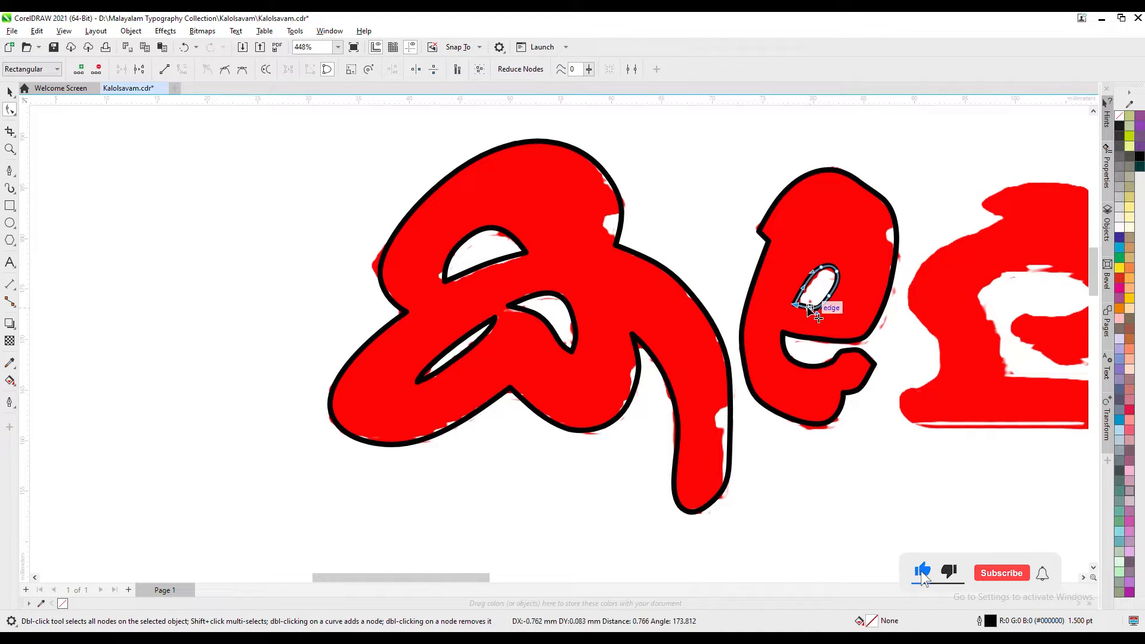
Step: Rework the nodes on the second letter's upper right edge so the outline follows the small notch there
{"action": "key", "text": "space"}
{"action": "left_click_drag", "start_coordinate": [842, 261], "coordinate": [838, 262], "text": "shift"}
{"action": "left_click", "coordinate": [835, 279]}
{"action": "key", "text": "space"}
{"action": "left_click", "coordinate": [898, 241]}
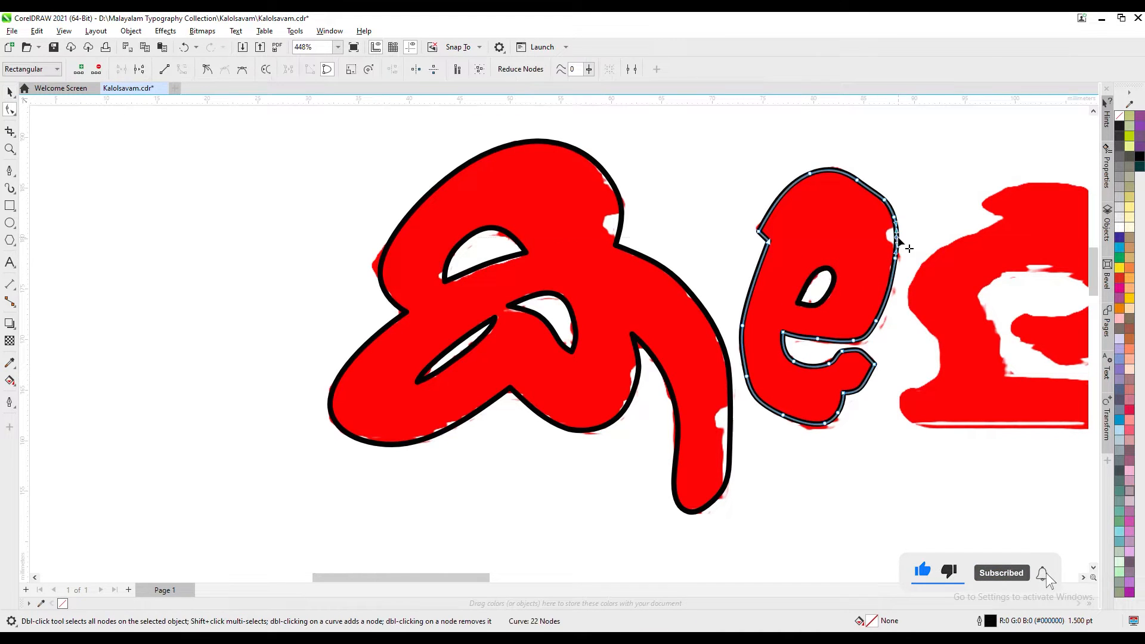
Step: Trace the third letter with the Pen tool as one closed outline around its curl, tall stem and base
{"action": "scroll", "coordinate": [865, 398], "scroll_direction": "right", "scroll_amount": 3}
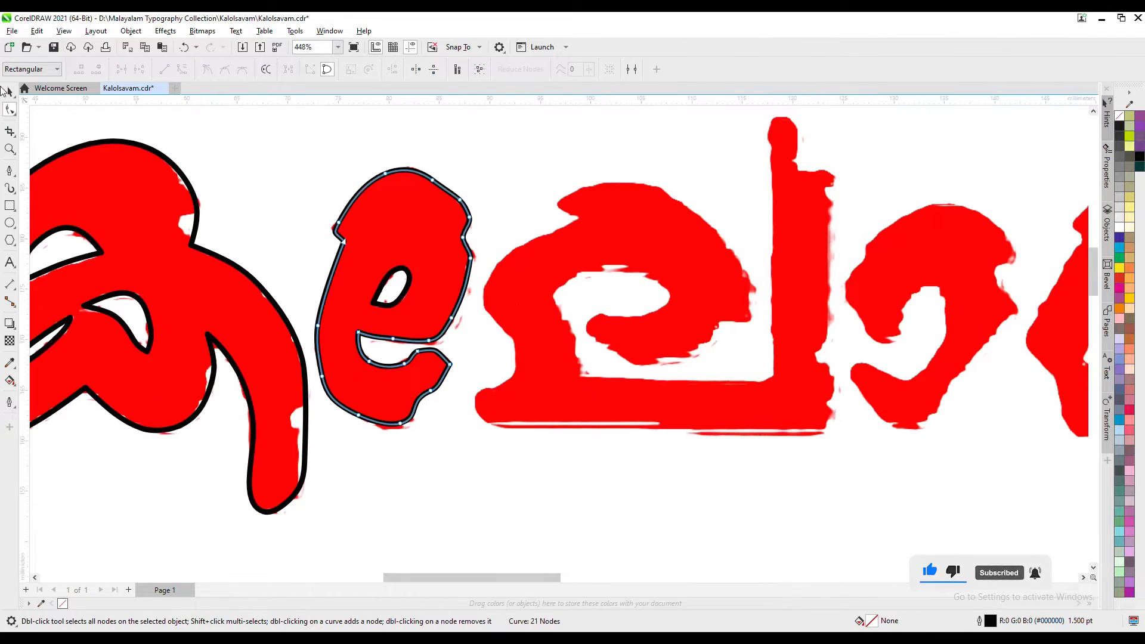
{"action": "key", "text": "space"}
{"action": "left_click", "coordinate": [12, 173]}
{"action": "left_click", "coordinate": [496, 388]}
{"action": "left_click", "coordinate": [514, 356]}
{"action": "left_click", "coordinate": [509, 332]}
{"action": "left_click", "coordinate": [482, 296]}
{"action": "left_click", "coordinate": [512, 253]}
{"action": "left_click", "coordinate": [580, 218]}
{"action": "left_click", "coordinate": [565, 196]}
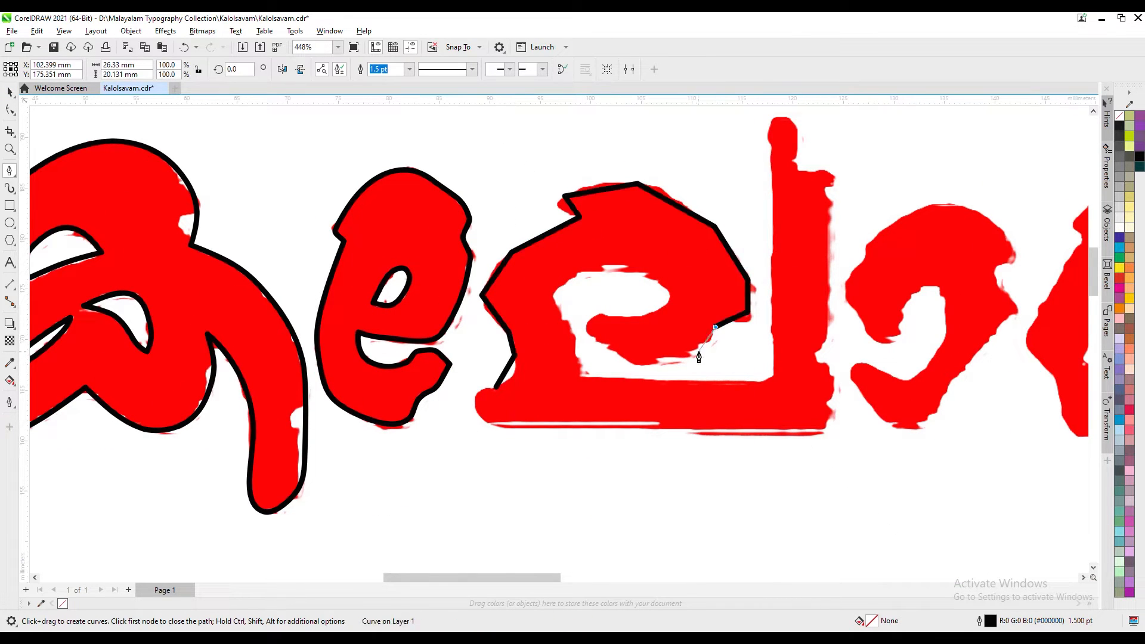
{"action": "left_click", "coordinate": [673, 301]}
{"action": "left_click", "coordinate": [626, 269]}
{"action": "left_click", "coordinate": [557, 298]}
{"action": "left_click", "coordinate": [580, 375]}
{"action": "left_click", "coordinate": [758, 380]}
{"action": "left_click", "coordinate": [774, 116]}
{"action": "left_click", "coordinate": [802, 143]}
{"action": "left_click", "coordinate": [829, 171]}
{"action": "left_click", "coordinate": [839, 178]}
{"action": "left_click", "coordinate": [824, 193]}
{"action": "left_click", "coordinate": [831, 237]}
{"action": "left_click", "coordinate": [813, 356]}
{"action": "left_click", "coordinate": [837, 378]}
{"action": "left_click", "coordinate": [829, 429]}
{"action": "left_click", "coordinate": [501, 429]}
{"action": "left_click", "coordinate": [496, 387]}
Step: Convert all segments of the third letter's outline to curves
{"action": "key", "text": "F10"}
{"action": "key", "text": "ctrl+a"}
{"action": "right_click", "coordinate": [538, 239]}
{"action": "left_click", "coordinate": [569, 322]}
Step: Smooth the third letter's outer left edge, from the curl down to the base, by removing corner nodes
{"action": "double_click", "coordinate": [538, 238]}
{"action": "double_click", "coordinate": [496, 273]}
{"action": "double_click", "coordinate": [512, 252]}
{"action": "double_click", "coordinate": [483, 295]}
{"action": "double_click", "coordinate": [487, 308]}
{"action": "left_click_drag", "start_coordinate": [509, 332], "coordinate": [511, 339]}
{"action": "double_click", "coordinate": [515, 356]}
{"action": "left_click_drag", "start_coordinate": [496, 387], "coordinate": [514, 373]}
{"action": "double_click", "coordinate": [497, 387]}
Step: Round the left end of the third letter's base by nudging a node outward and removing corner nodes
{"action": "left_click", "coordinate": [480, 404]}
{"action": "key", "text": "Left"}
{"action": "key", "text": "Left"}
{"action": "key", "text": "Left"}
{"action": "double_click", "coordinate": [484, 413]}
{"action": "double_click", "coordinate": [520, 429]}
{"action": "double_click", "coordinate": [501, 428]}
Step: Round the right end of the third letter's base and smooth the stem's right edge
{"action": "right_click", "coordinate": [831, 430]}
{"action": "double_click", "coordinate": [807, 429]}
{"action": "double_click", "coordinate": [828, 429]}
{"action": "left_click", "coordinate": [836, 419]}
{"action": "left_click", "coordinate": [835, 407]}
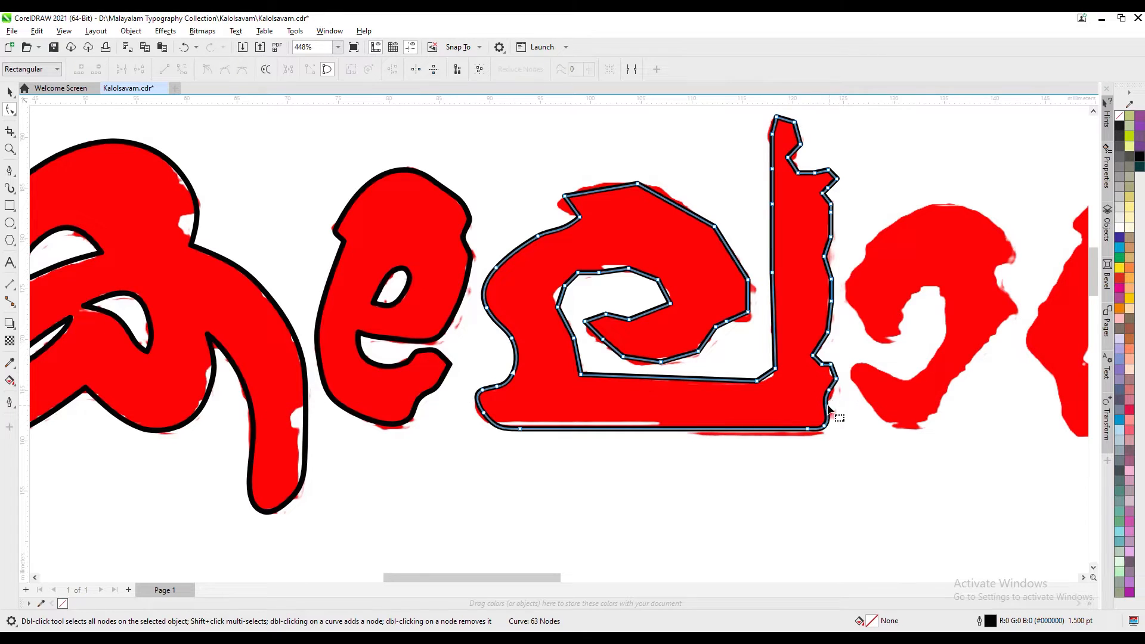
{"action": "left_click_drag", "start_coordinate": [816, 356], "coordinate": [839, 232]}
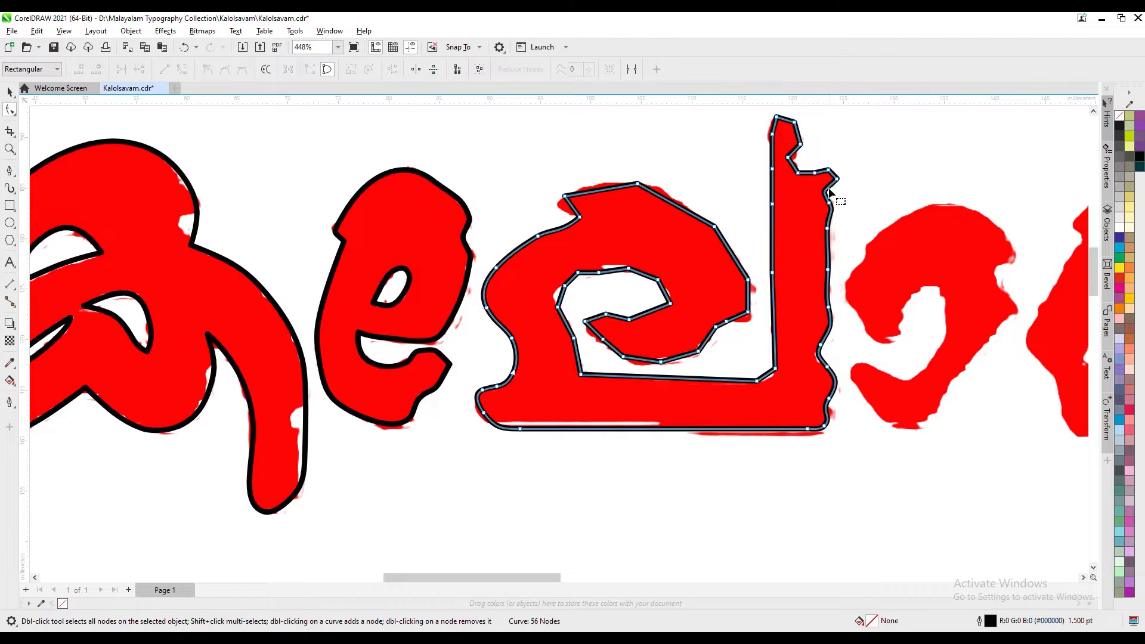
Step: Round the top of the third letter's stem and straighten the stem's left edge by removing nodes
{"action": "double_click", "coordinate": [793, 121]}
{"action": "double_click", "coordinate": [777, 117]}
{"action": "double_click", "coordinate": [772, 134]}
{"action": "double_click", "coordinate": [773, 204]}
{"action": "double_click", "coordinate": [773, 273]}
{"action": "double_click", "coordinate": [775, 340]}
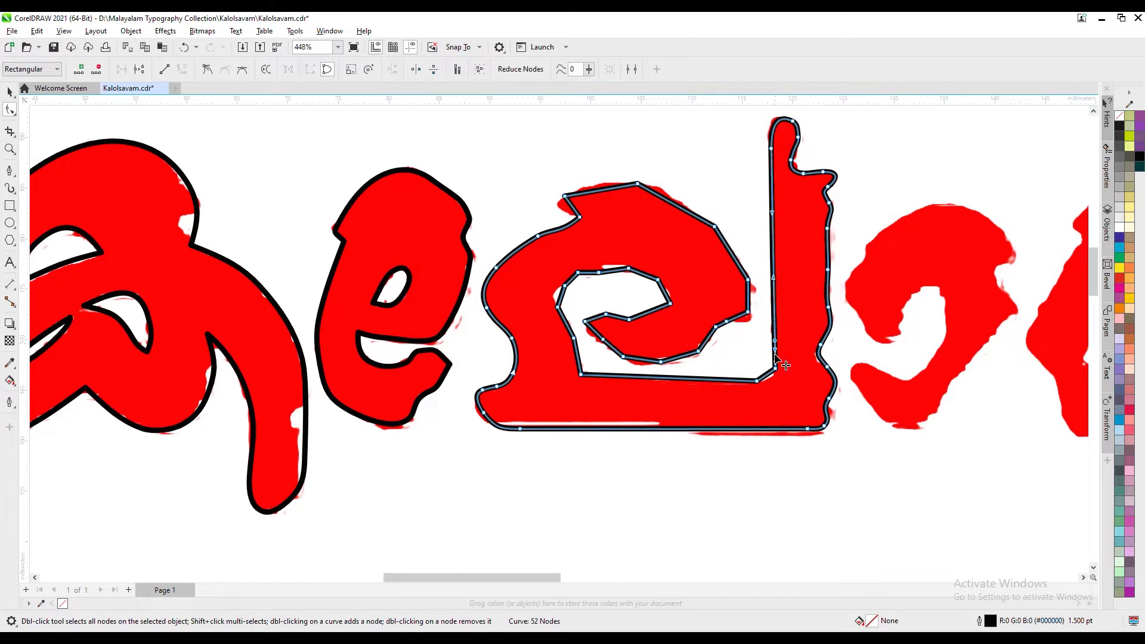
Step: Clean up the inner corner where the third letter's stem meets the base
{"action": "double_click", "coordinate": [770, 378]}
{"action": "double_click", "coordinate": [758, 383]}
{"action": "double_click", "coordinate": [725, 380]}
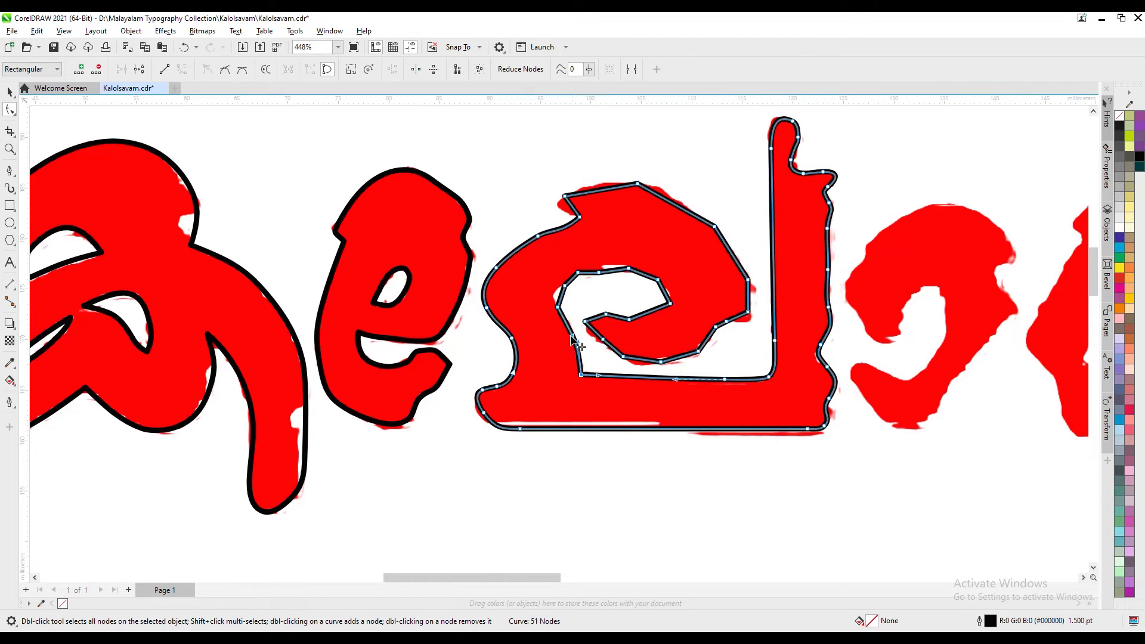
Step: Smooth the upper arc of the third letter's inner opening by replacing its corner nodes
{"action": "double_click", "coordinate": [564, 284]}
{"action": "double_click", "coordinate": [579, 273]}
{"action": "double_click", "coordinate": [599, 273]}
{"action": "double_click", "coordinate": [629, 269]}
{"action": "double_click", "coordinate": [621, 267]}
{"action": "double_click", "coordinate": [658, 280]}
{"action": "double_click", "coordinate": [656, 282]}
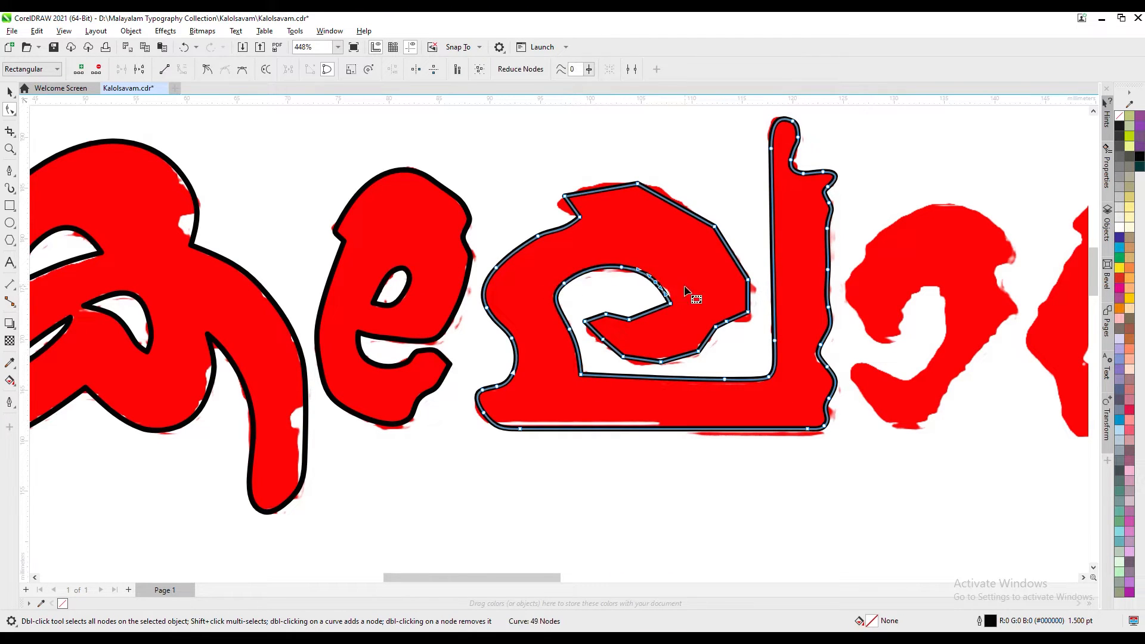
Step: Smooth the inner tip and underside of the third letter's curl by replacing its corner nodes
{"action": "double_click", "coordinate": [629, 319]}
{"action": "double_click", "coordinate": [606, 314]}
{"action": "double_click", "coordinate": [618, 318]}
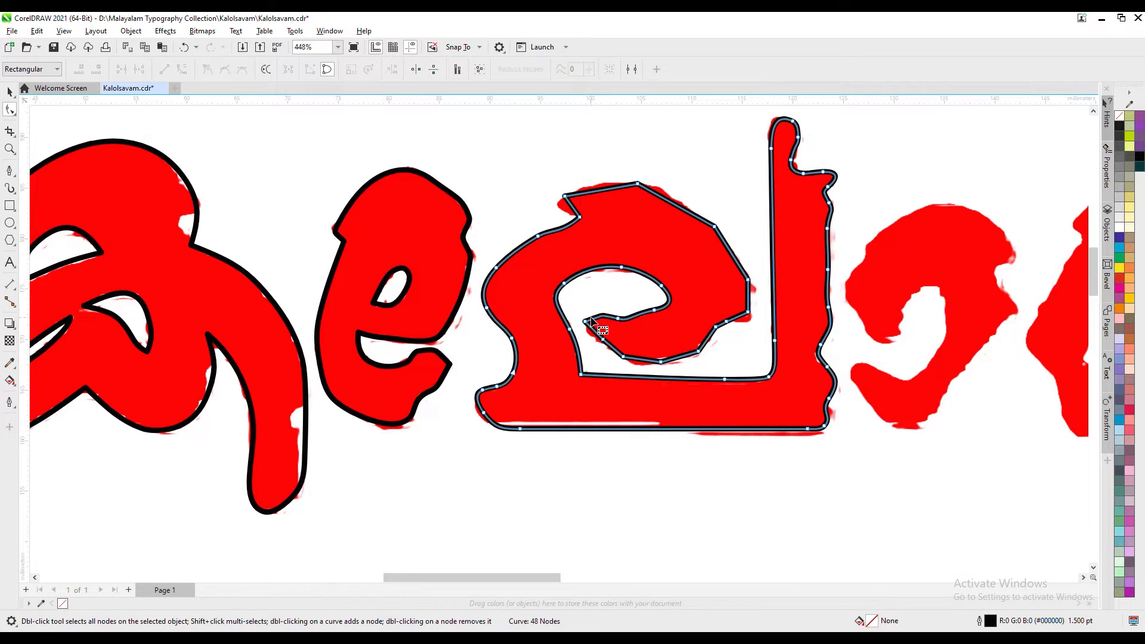
{"action": "double_click", "coordinate": [623, 356]}
{"action": "double_click", "coordinate": [661, 362]}
{"action": "double_click", "coordinate": [691, 354]}
Step: Smooth the outer right and top edges of the third letter's curl up to its pointed tip
{"action": "left_click", "coordinate": [753, 316]}
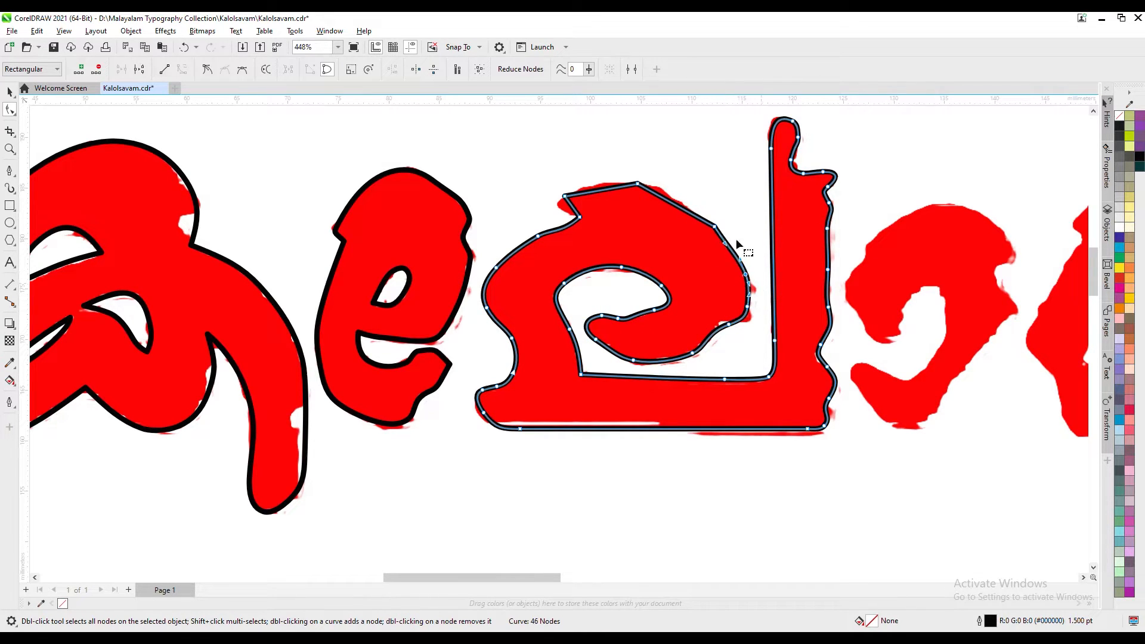
{"action": "double_click", "coordinate": [673, 200]}
{"action": "double_click", "coordinate": [601, 187]}
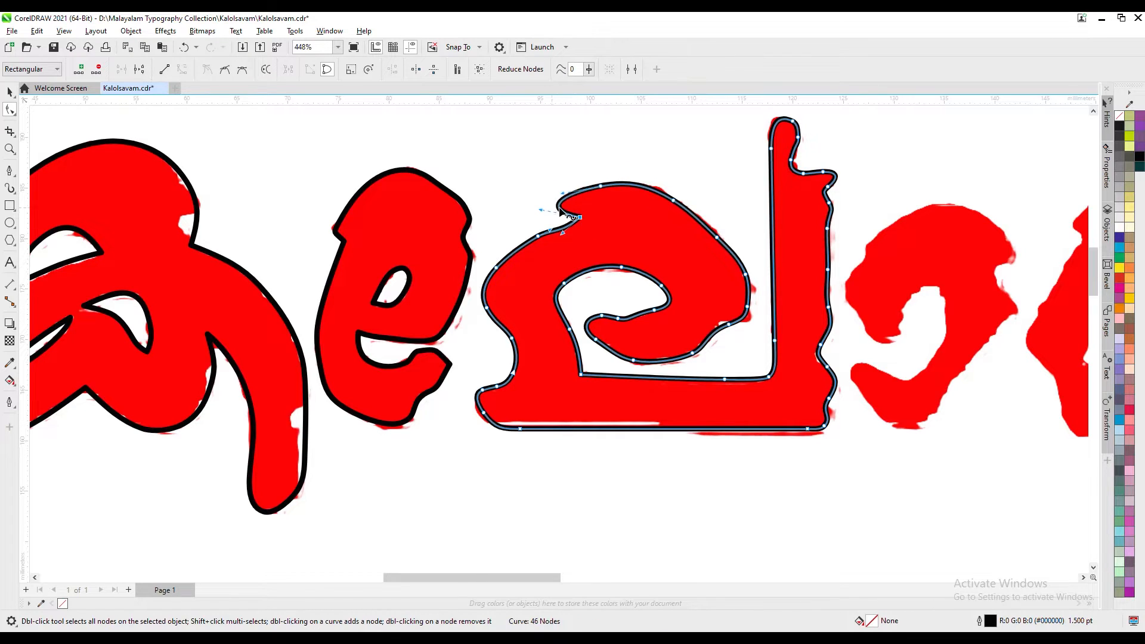
{"action": "left_click_drag", "start_coordinate": [822, 442], "coordinate": [823, 443]}
Step: Trace the fourth letter with the Pen tool as a closed straight-segment outline along its inner and outer edges
{"action": "left_click", "coordinate": [9, 170]}
{"action": "scroll", "coordinate": [716, 358], "scroll_direction": "down", "scroll_amount": 1}
{"action": "left_click", "coordinate": [694, 349]}
{"action": "left_click", "coordinate": [712, 375]}
{"action": "left_click", "coordinate": [735, 358]}
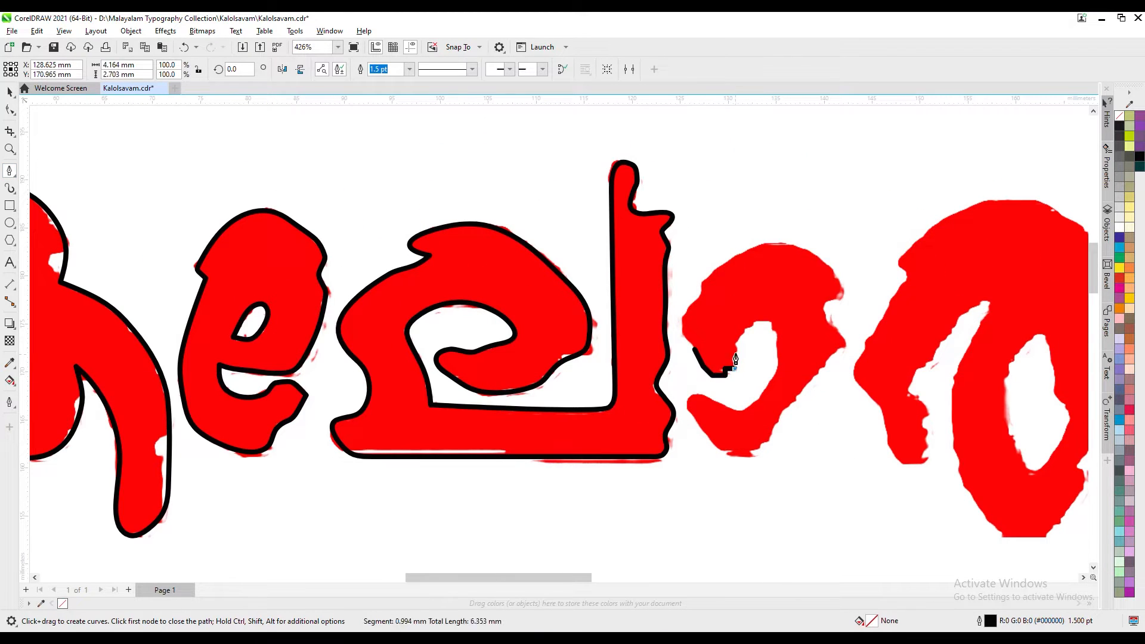
{"action": "left_click", "coordinate": [761, 314]}
{"action": "left_click", "coordinate": [747, 412]}
{"action": "left_click", "coordinate": [690, 392]}
{"action": "left_click", "coordinate": [713, 445]}
{"action": "left_click", "coordinate": [723, 457]}
{"action": "left_click", "coordinate": [755, 453]}
{"action": "left_click", "coordinate": [841, 346]}
{"action": "left_click", "coordinate": [840, 276]}
{"action": "left_click", "coordinate": [770, 242]}
{"action": "left_click", "coordinate": [703, 276]}
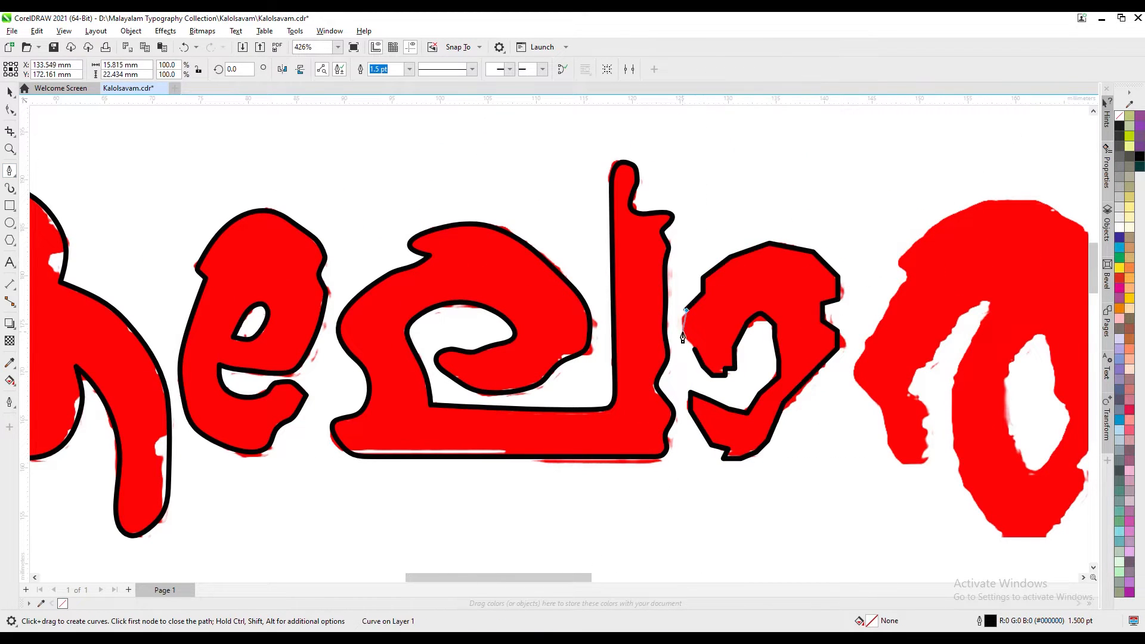
Step: Smooth the fourth letter's top, right notch and outer lower edge with the Shape tool
{"action": "left_click", "coordinate": [10, 110]}
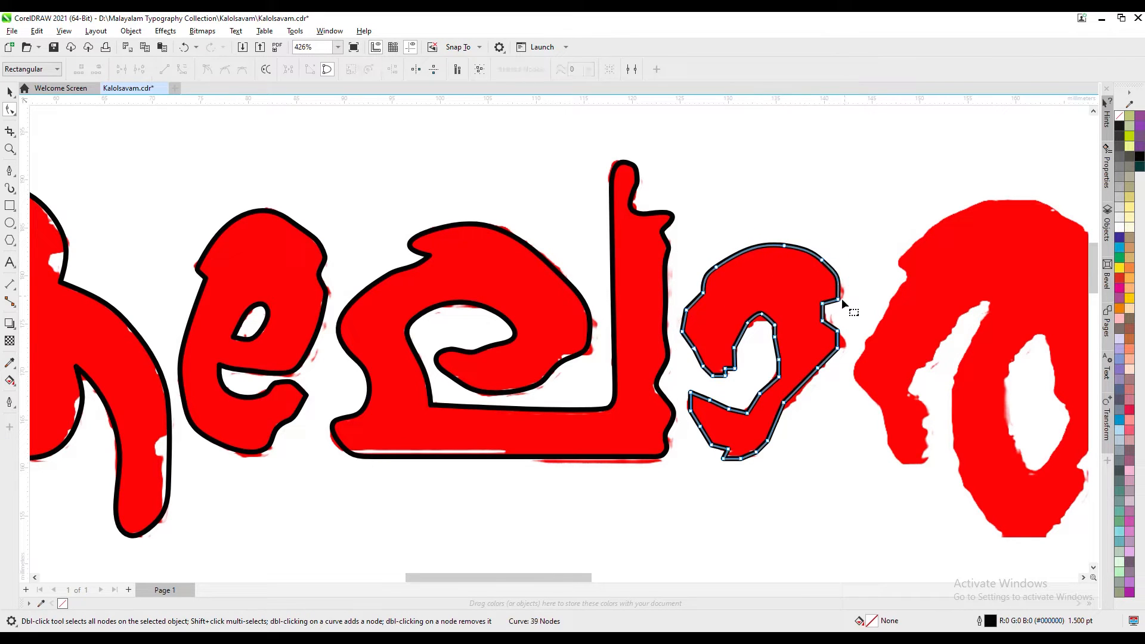
{"action": "double_click", "coordinate": [824, 317]}
{"action": "left_click_drag", "start_coordinate": [831, 323], "coordinate": [831, 356]}
{"action": "double_click", "coordinate": [803, 389]}
{"action": "double_click", "coordinate": [724, 459]}
Step: Smooth the fourth letter's lower left tip and inner opening by deleting the surplus nodes
{"action": "left_click_drag", "start_coordinate": [682, 407], "coordinate": [705, 442]}
{"action": "mouse_move", "coordinate": [680, 388]}
{"action": "left_mouse_down"}
{"action": "mouse_move", "coordinate": [745, 425]}
{"action": "mouse_move", "coordinate": [779, 355]}
{"action": "mouse_move", "coordinate": [755, 321]}
{"action": "left_mouse_up"}
{"action": "key", "text": "Delete"}
{"action": "key", "text": "Delete"}
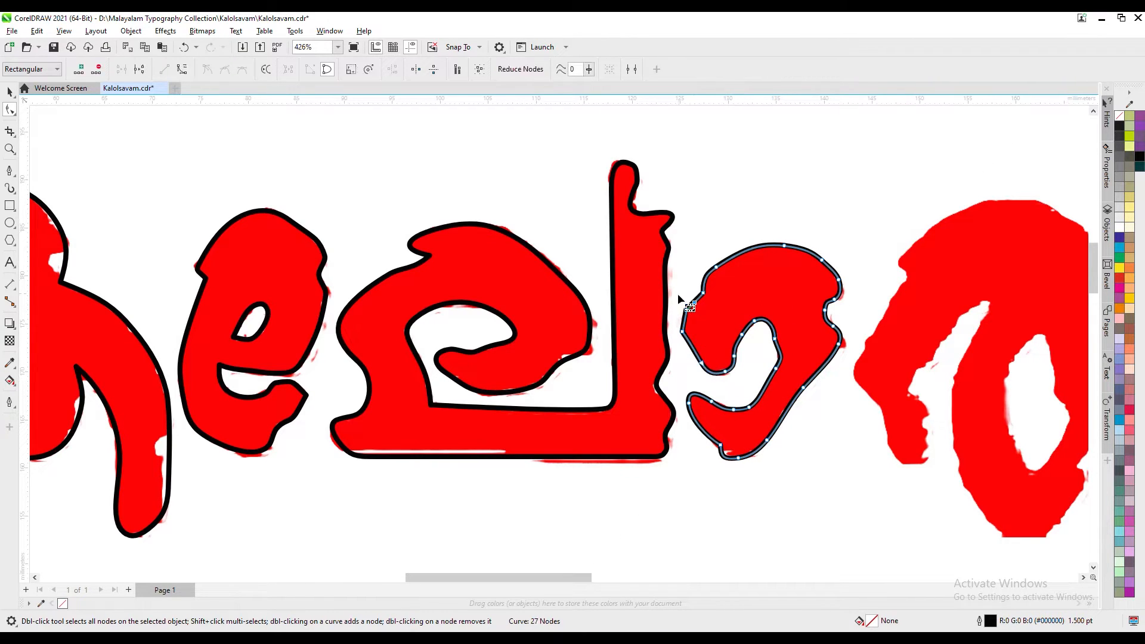
Step: Start tracing the fifth letter with the Pen tool, from its left leg over the inner arch and around the bottom loop
{"action": "scroll", "coordinate": [883, 399], "scroll_direction": "down", "scroll_amount": 3}
{"action": "scroll", "coordinate": [949, 334], "scroll_direction": "up", "scroll_amount": 3}
{"action": "left_click", "coordinate": [10, 170]}
{"action": "left_click", "coordinate": [314, 387]}
{"action": "left_click", "coordinate": [328, 441]}
{"action": "left_click", "coordinate": [357, 438]}
{"action": "left_click", "coordinate": [340, 376]}
{"action": "left_click", "coordinate": [407, 297]}
{"action": "left_click", "coordinate": [378, 382]}
{"action": "left_click", "coordinate": [420, 502]}
{"action": "left_click", "coordinate": [478, 489]}
{"action": "left_click", "coordinate": [501, 421]}
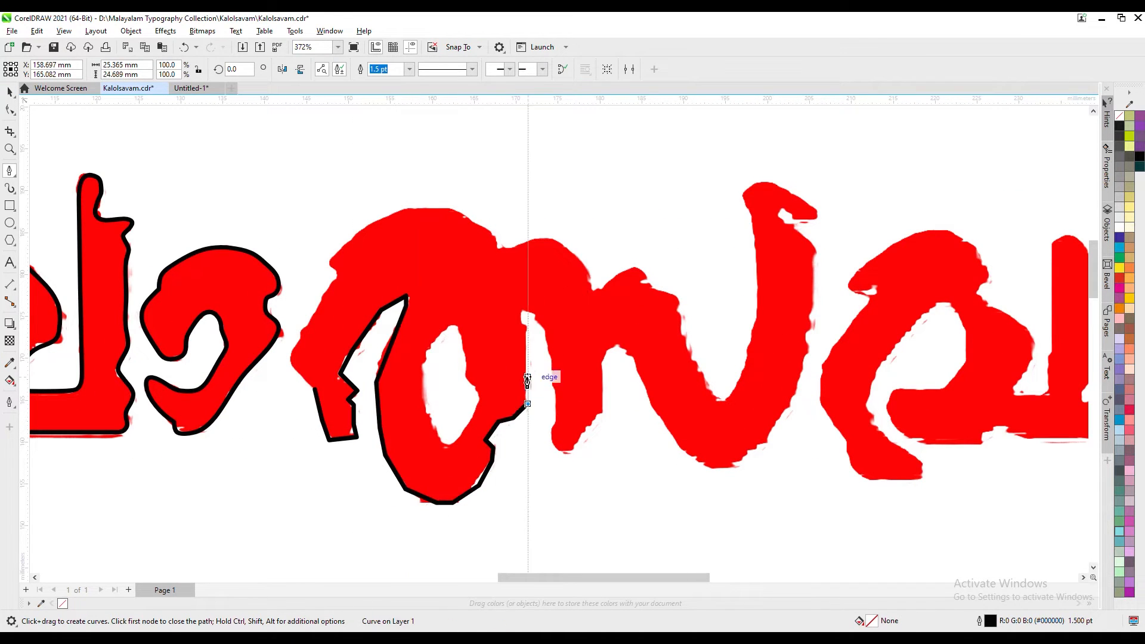
Step: Continue the fifth letter's outline around the narrow middle leg and down the lower edge of the right stroke
{"action": "left_click", "coordinate": [529, 322]}
{"action": "left_click", "coordinate": [522, 310]}
{"action": "left_click", "coordinate": [539, 316]}
{"action": "left_click", "coordinate": [555, 418]}
{"action": "left_click", "coordinate": [568, 453]}
{"action": "left_click", "coordinate": [601, 411]}
{"action": "left_click", "coordinate": [615, 343]}
{"action": "left_click", "coordinate": [660, 430]}
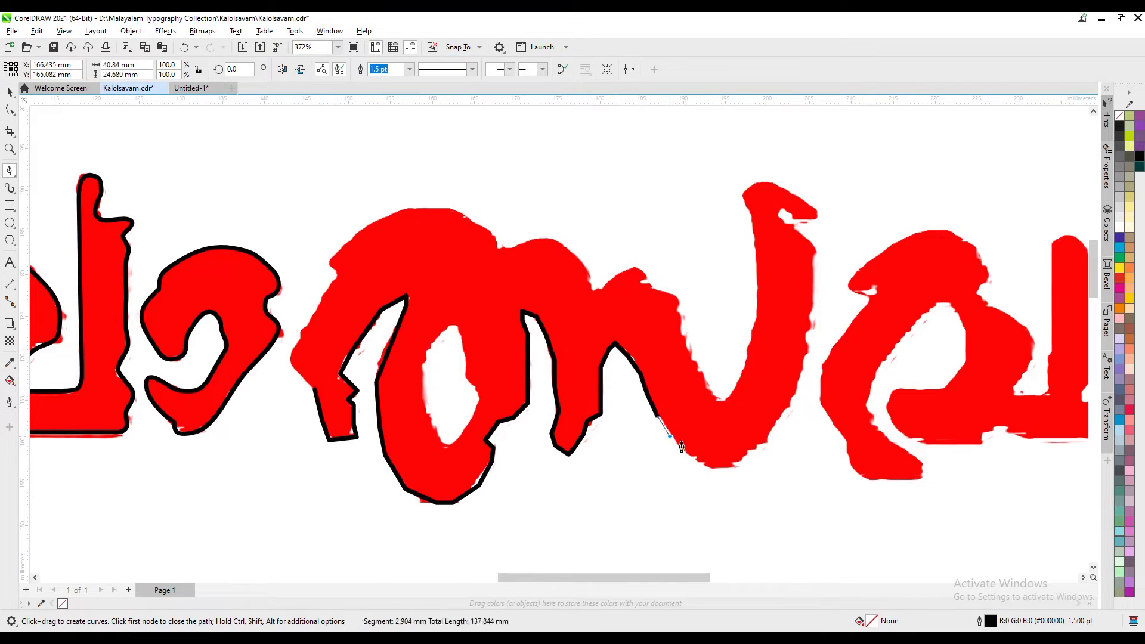
Step: Continue the fifth letter's outline around the right bowl, up to the hooked tip and down the inner edge of the right stem
{"action": "left_click", "coordinate": [723, 471]}
{"action": "left_click", "coordinate": [804, 375]}
{"action": "left_click", "coordinate": [814, 253]}
{"action": "left_click", "coordinate": [780, 216]}
{"action": "left_click", "coordinate": [816, 214]}
{"action": "left_click", "coordinate": [760, 179]}
{"action": "left_click", "coordinate": [746, 197]}
{"action": "left_click", "coordinate": [724, 401]}
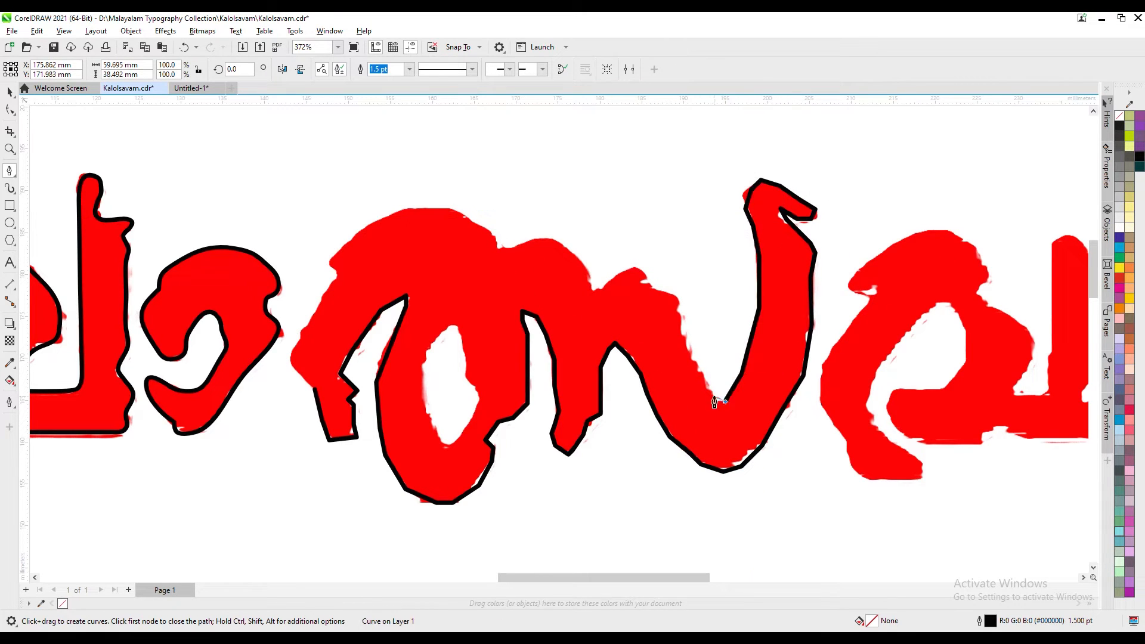
Step: Close the fifth letter's outline by tracing back along its humped top edge and down its outer left side
{"action": "left_click", "coordinate": [679, 292]}
{"action": "left_click", "coordinate": [650, 286]}
{"action": "left_click", "coordinate": [598, 291]}
{"action": "left_click", "coordinate": [538, 237]}
{"action": "left_click", "coordinate": [505, 250]}
{"action": "left_click", "coordinate": [460, 207]}
{"action": "left_click", "coordinate": [398, 210]}
{"action": "left_click", "coordinate": [328, 258]}
{"action": "left_click", "coordinate": [293, 368]}
{"action": "left_click", "coordinate": [349, 401]}
Step: Smooth the humps along the fifth letter's top edge with the Shape tool by deleting the surplus nodes
{"action": "key", "text": "F10"}
{"action": "left_click_drag", "start_coordinate": [332, 204], "coordinate": [452, 263]}
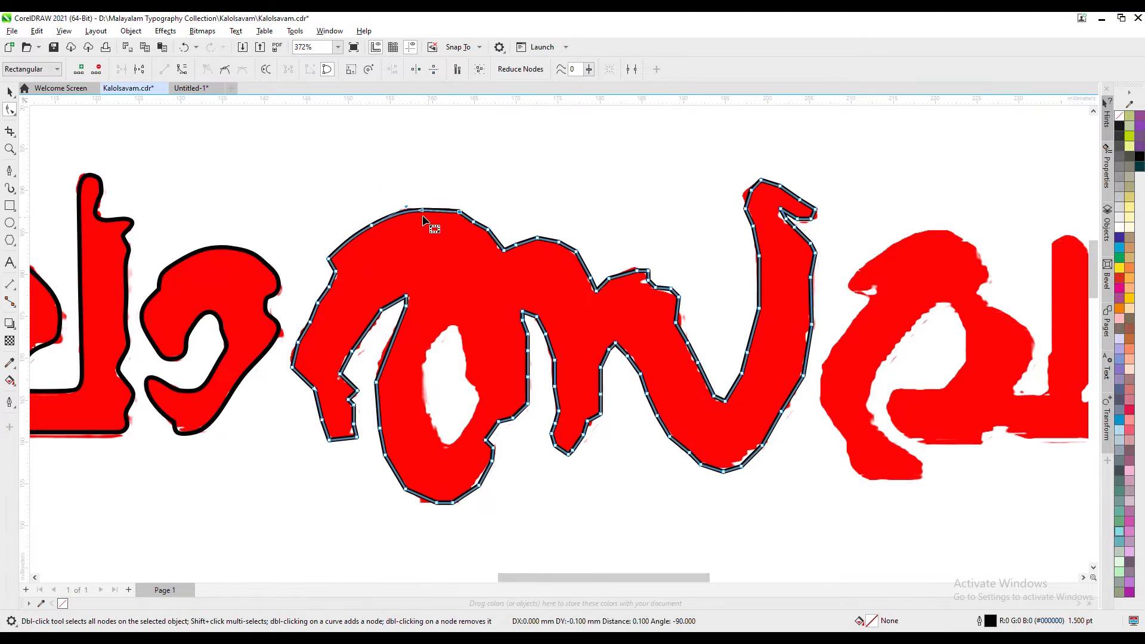
{"action": "key", "text": "Delete"}
{"action": "left_click_drag", "start_coordinate": [476, 227], "coordinate": [680, 283]}
{"action": "key", "text": "Delete"}
{"action": "key", "text": "Delete"}
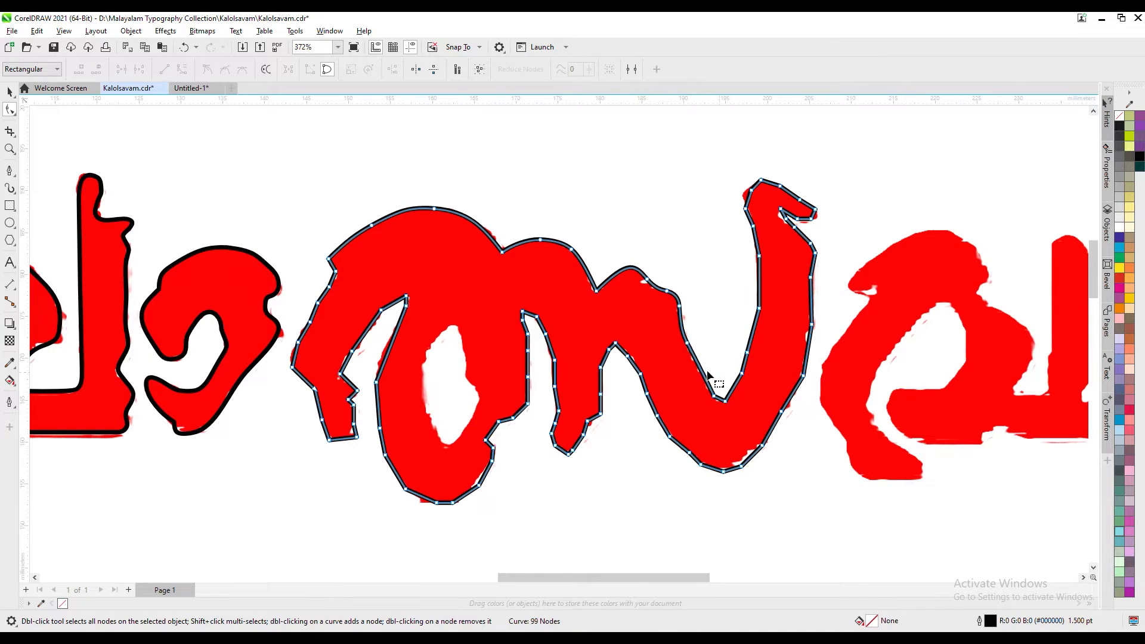
Step: Smooth the fifth letter's inner valley, the right stem's hooked tip and the stem's outer edge
{"action": "left_click_drag", "start_coordinate": [725, 405], "coordinate": [736, 414]}
{"action": "left_click_drag", "start_coordinate": [769, 334], "coordinate": [739, 245]}
{"action": "left_click_drag", "start_coordinate": [742, 184], "coordinate": [754, 193]}
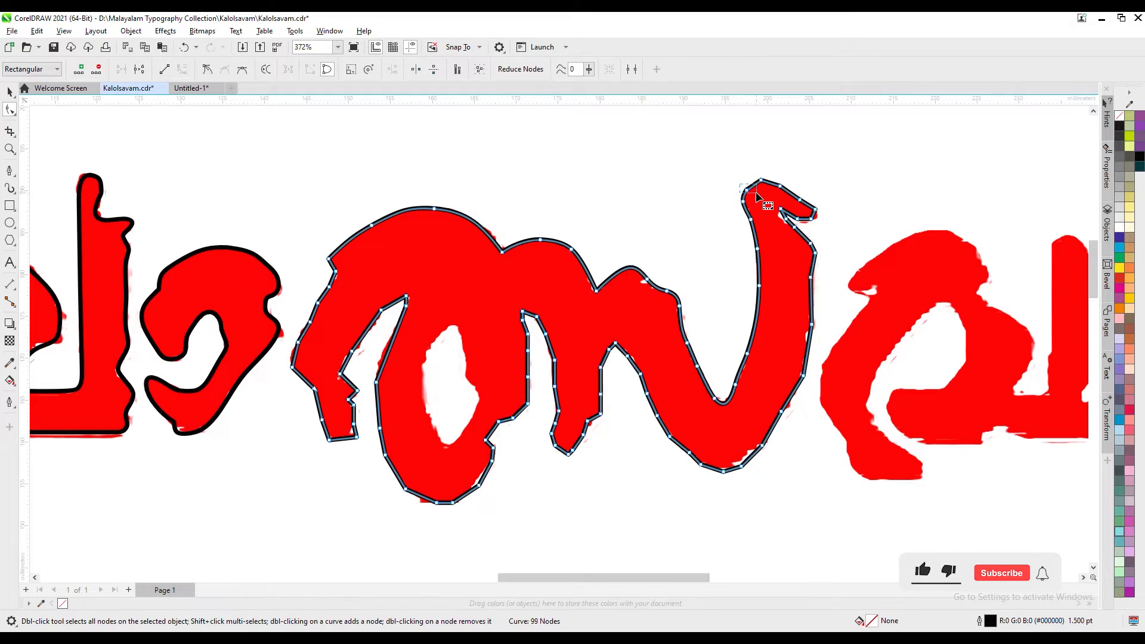
{"action": "double_click", "coordinate": [772, 185]}
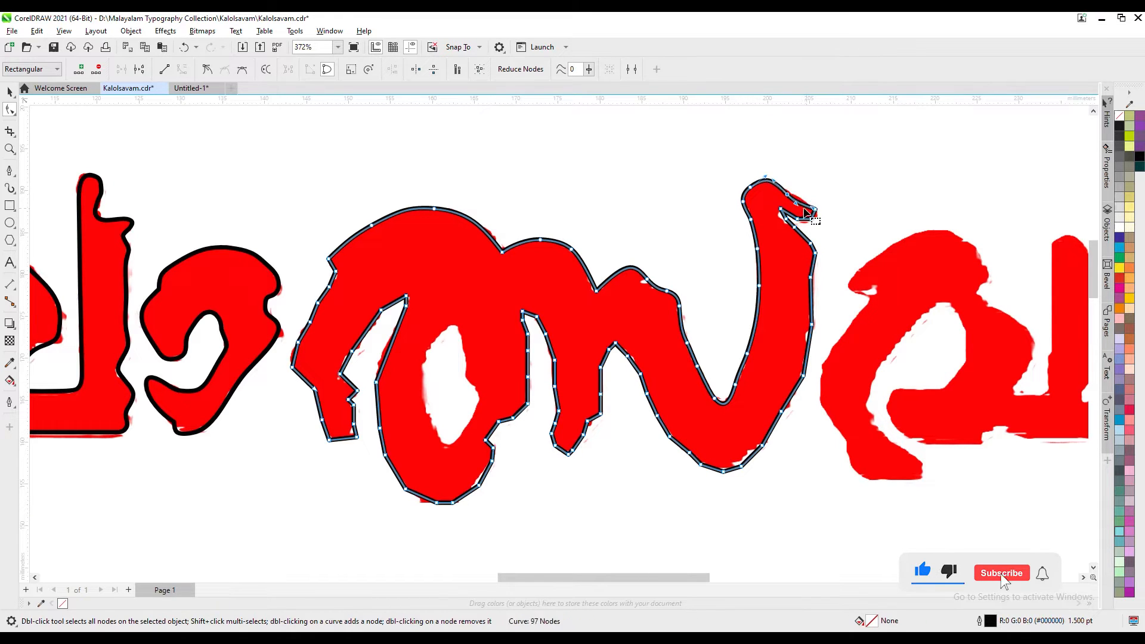
{"action": "double_click", "coordinate": [807, 206]}
{"action": "double_click", "coordinate": [815, 210]}
{"action": "right_click", "coordinate": [796, 223]}
{"action": "left_click", "coordinate": [826, 306]}
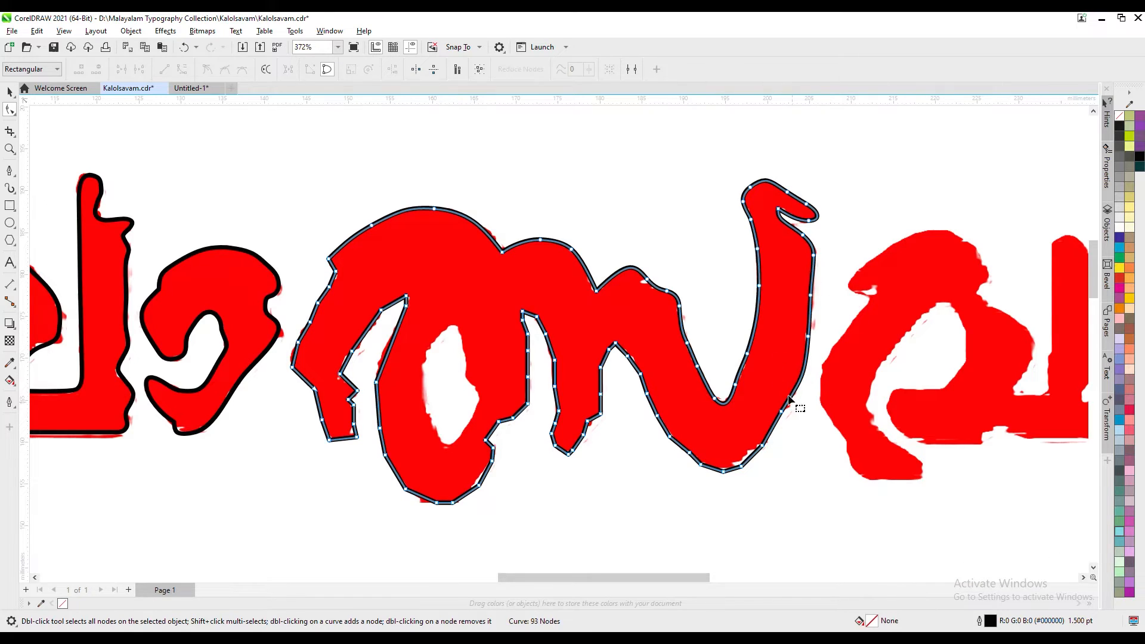
Step: Smooth the fifth letter's right bowl, narrow middle leg and bottom loop by removing the surplus nodes
{"action": "left_click_drag", "start_coordinate": [742, 468], "coordinate": [721, 468]}
{"action": "left_click_drag", "start_coordinate": [710, 487], "coordinate": [702, 460]}
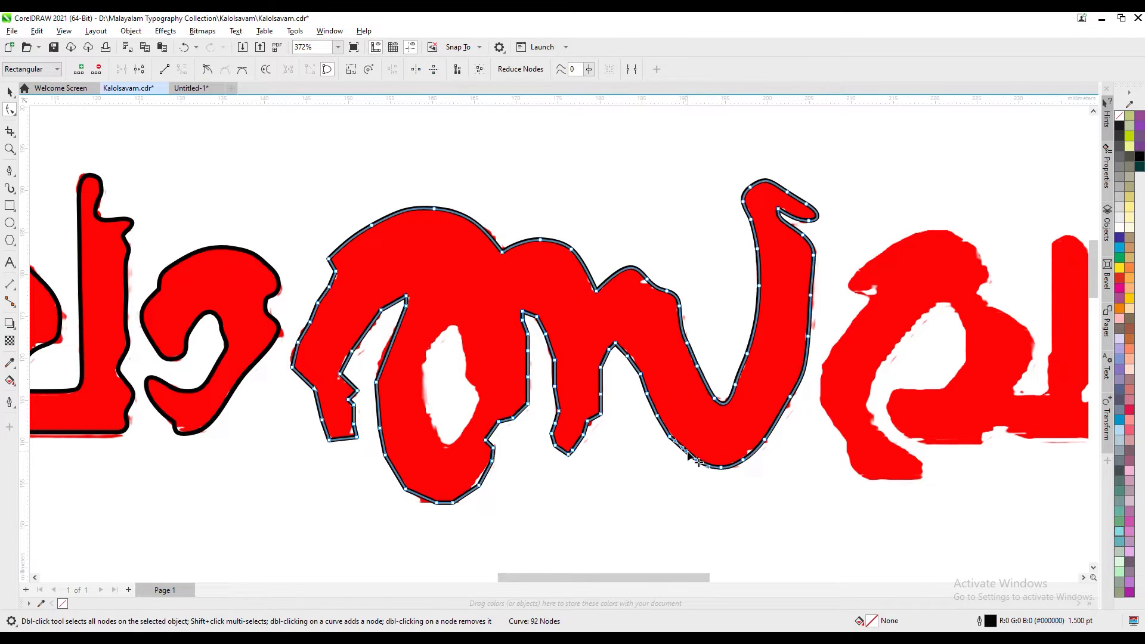
{"action": "left_click_drag", "start_coordinate": [620, 383], "coordinate": [619, 382]}
{"action": "key", "text": "Delete"}
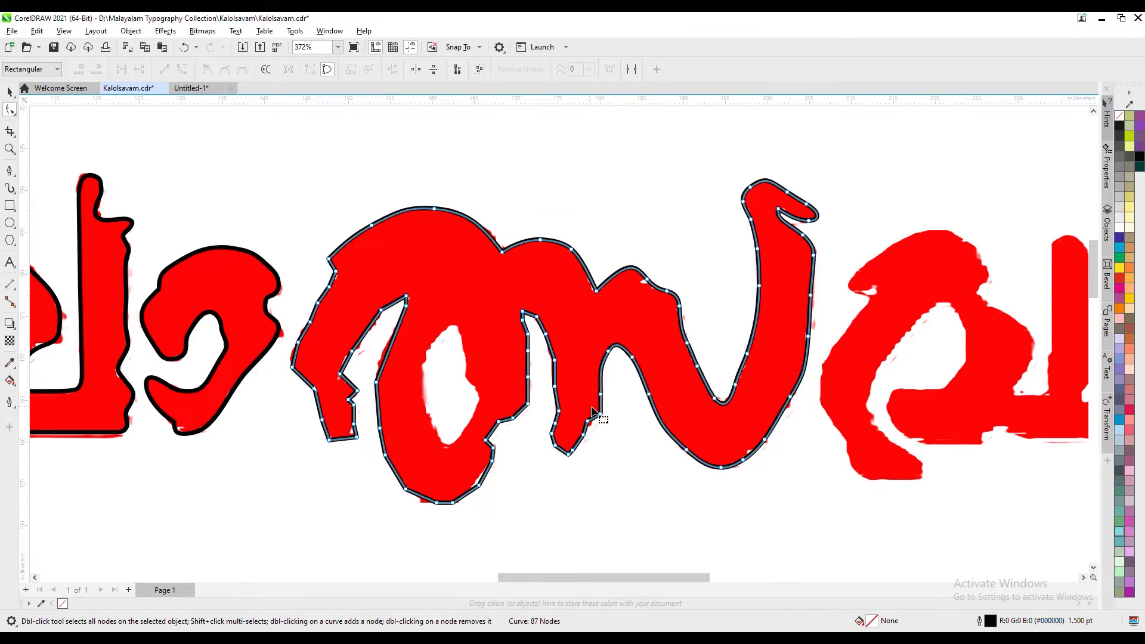
{"action": "key", "text": "Delete"}
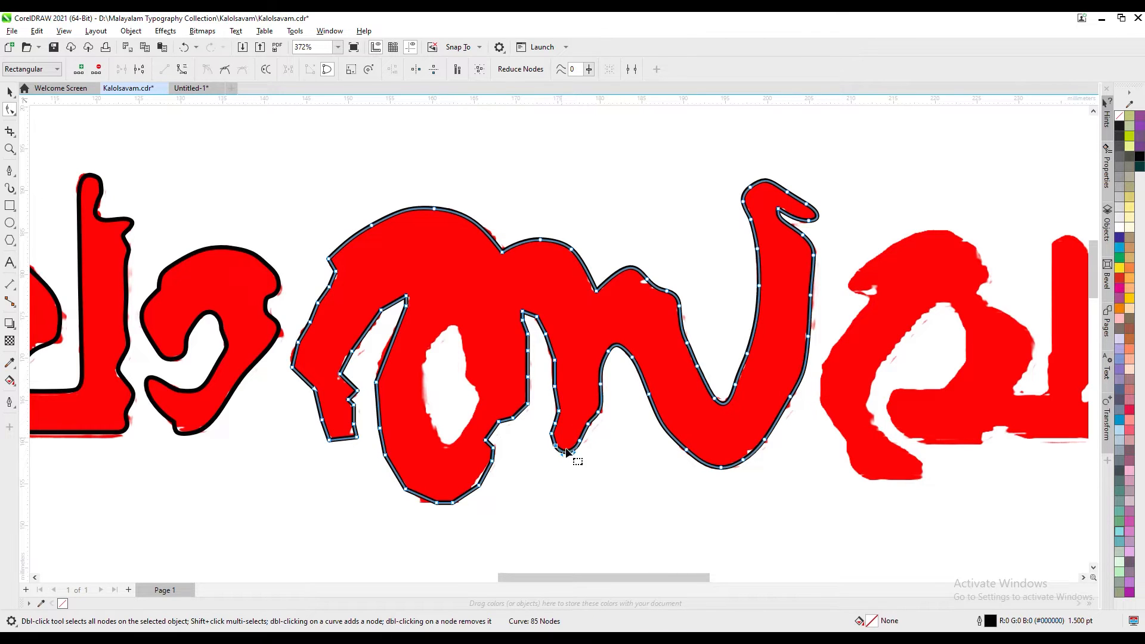
{"action": "left_click_drag", "start_coordinate": [568, 398], "coordinate": [566, 395]}
{"action": "key", "text": "Delete"}
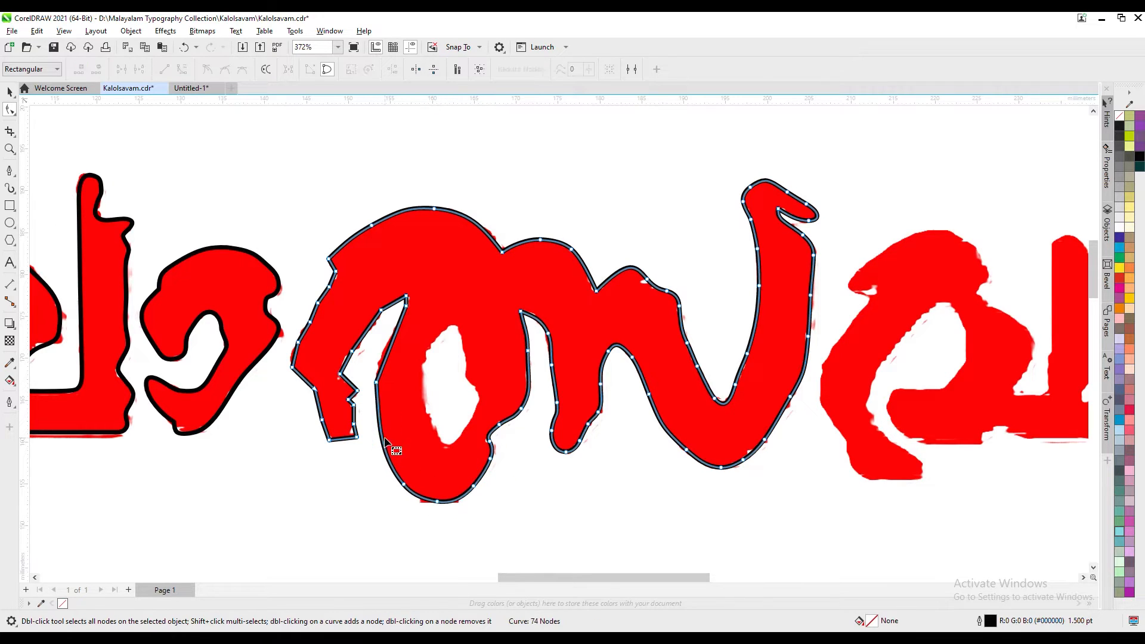
Step: Smooth the fifth letter's inner left arch, the end of its left leg and its outer left edge
{"action": "key", "text": "Delete"}
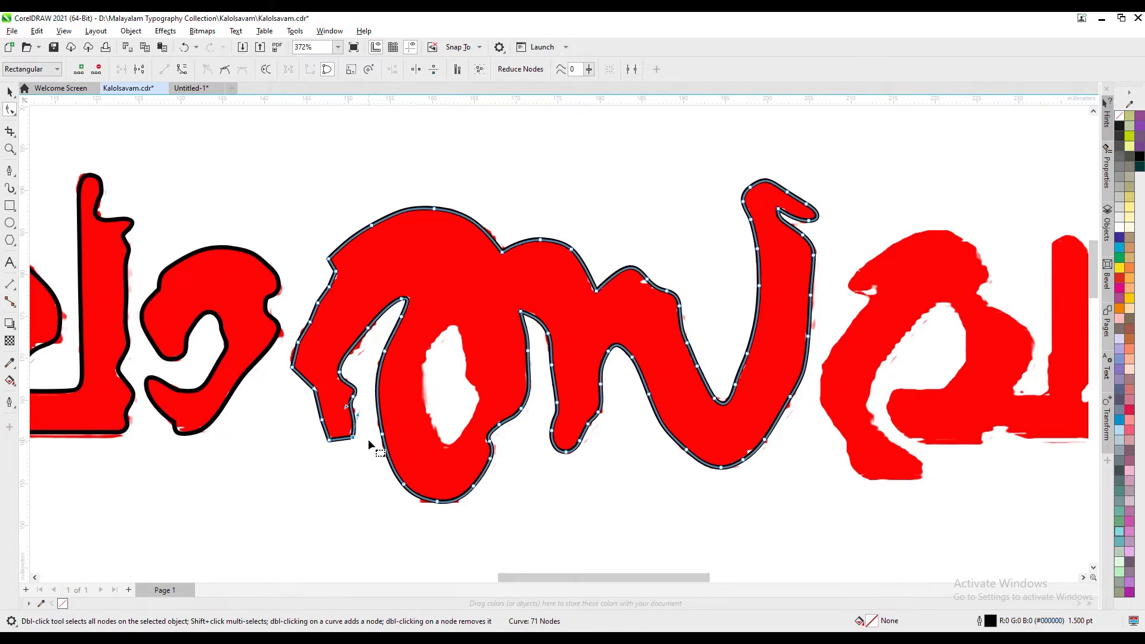
{"action": "key", "text": "Delete"}
{"action": "left_click_drag", "start_coordinate": [320, 372], "coordinate": [313, 396]}
{"action": "double_click", "coordinate": [292, 338]}
{"action": "key", "text": "Delete"}
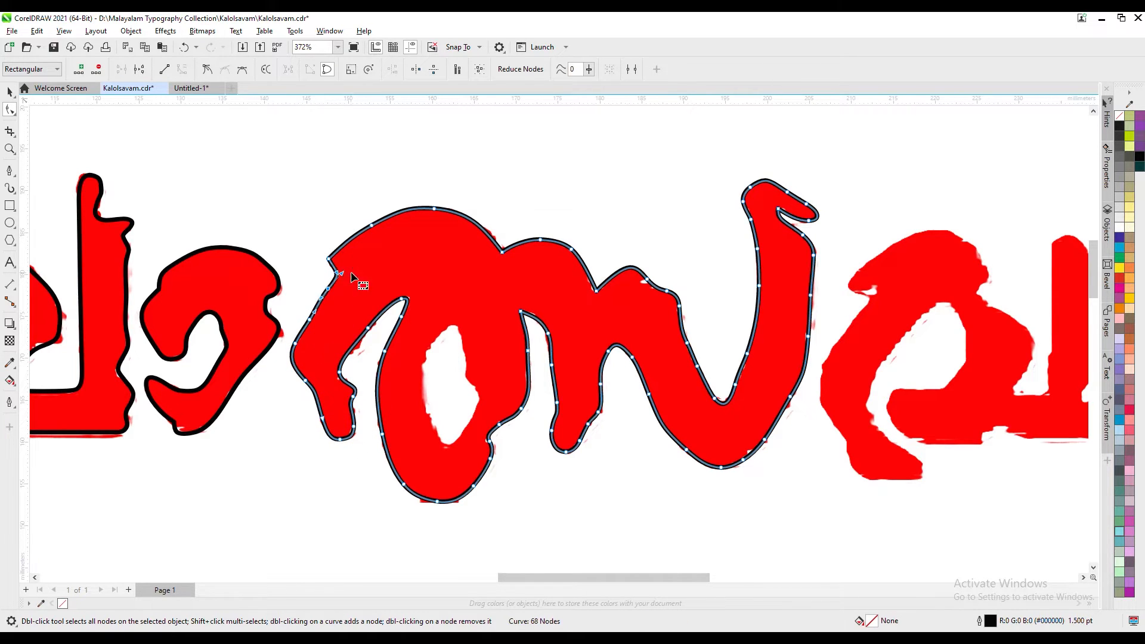
Step: Trace the fifth letter's oval inner opening as a closed Pen outline and smooth its edges
{"action": "left_click", "coordinate": [546, 331]}
{"action": "left_click", "coordinate": [427, 358]}
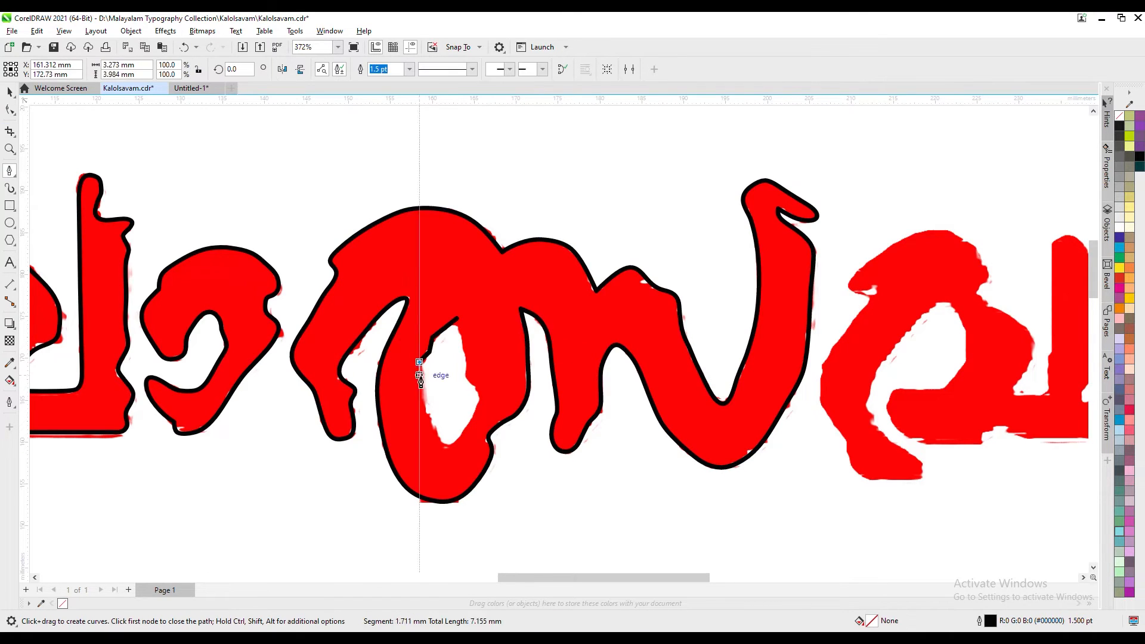
{"action": "left_click", "coordinate": [461, 322]}
{"action": "key", "text": "Delete"}
{"action": "double_click", "coordinate": [478, 393]}
{"action": "double_click", "coordinate": [475, 416]}
{"action": "left_click_drag", "start_coordinate": [466, 453], "coordinate": [417, 400]}
{"action": "key", "text": "Delete"}
{"action": "key", "text": "Delete"}
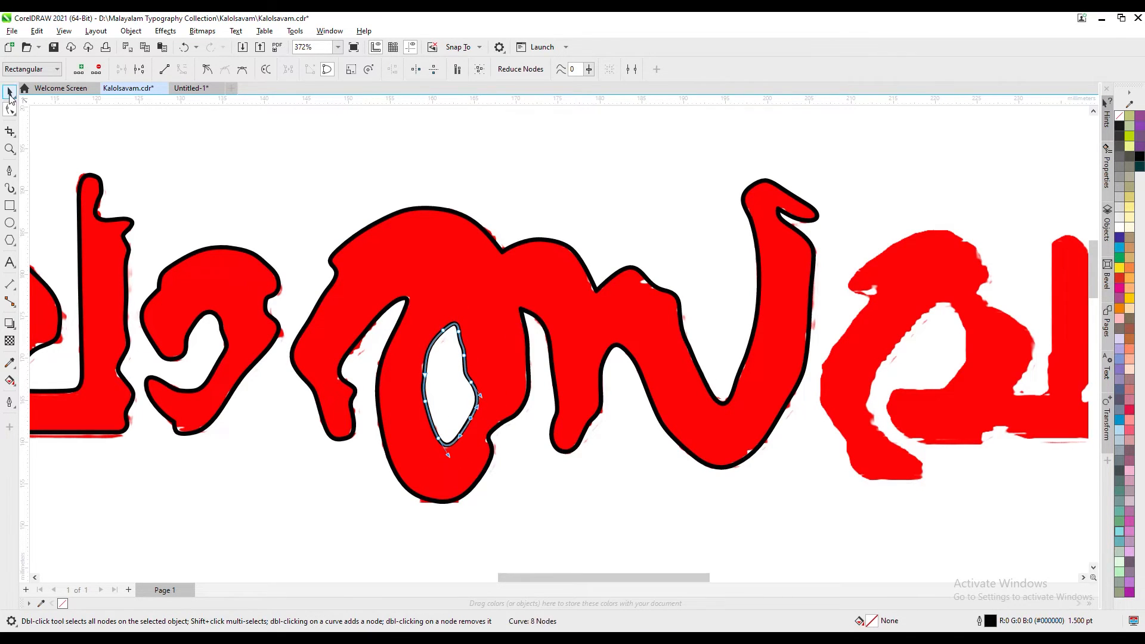
Step: Start tracing the sixth letter with the Pen tool around the tail at its lower left
{"action": "left_click", "coordinate": [10, 92]}
{"action": "scroll", "coordinate": [798, 519], "scroll_direction": "down", "scroll_amount": 2}
{"action": "left_click", "coordinate": [9, 170]}
{"action": "scroll", "coordinate": [466, 529], "scroll_direction": "up", "scroll_amount": 2}
{"action": "left_click", "coordinate": [456, 504]}
{"action": "left_click", "coordinate": [406, 535]}
{"action": "left_click", "coordinate": [376, 487]}
{"action": "left_click", "coordinate": [346, 450]}
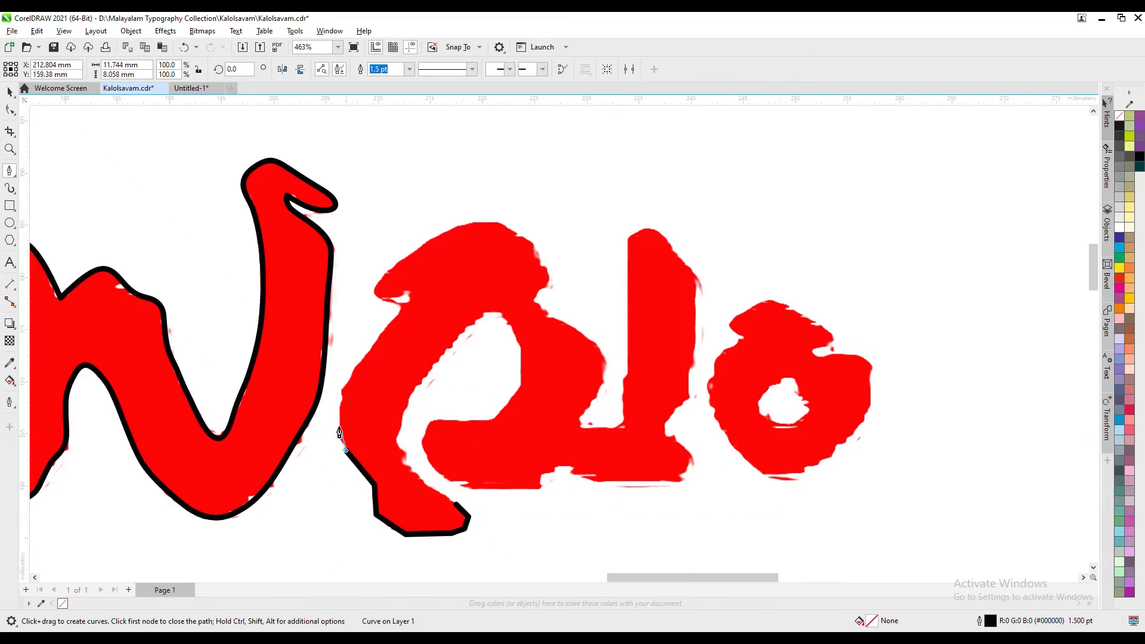
Step: Continue the sixth letter's outline up its outer left side, over the top and down to the foot of the upright stem
{"action": "left_click", "coordinate": [358, 358]}
{"action": "left_click", "coordinate": [409, 301]}
{"action": "left_click", "coordinate": [377, 290]}
{"action": "left_click", "coordinate": [459, 225]}
{"action": "left_click", "coordinate": [547, 262]}
{"action": "left_click", "coordinate": [596, 343]}
{"action": "left_click", "coordinate": [579, 427]}
{"action": "left_click", "coordinate": [631, 369]}
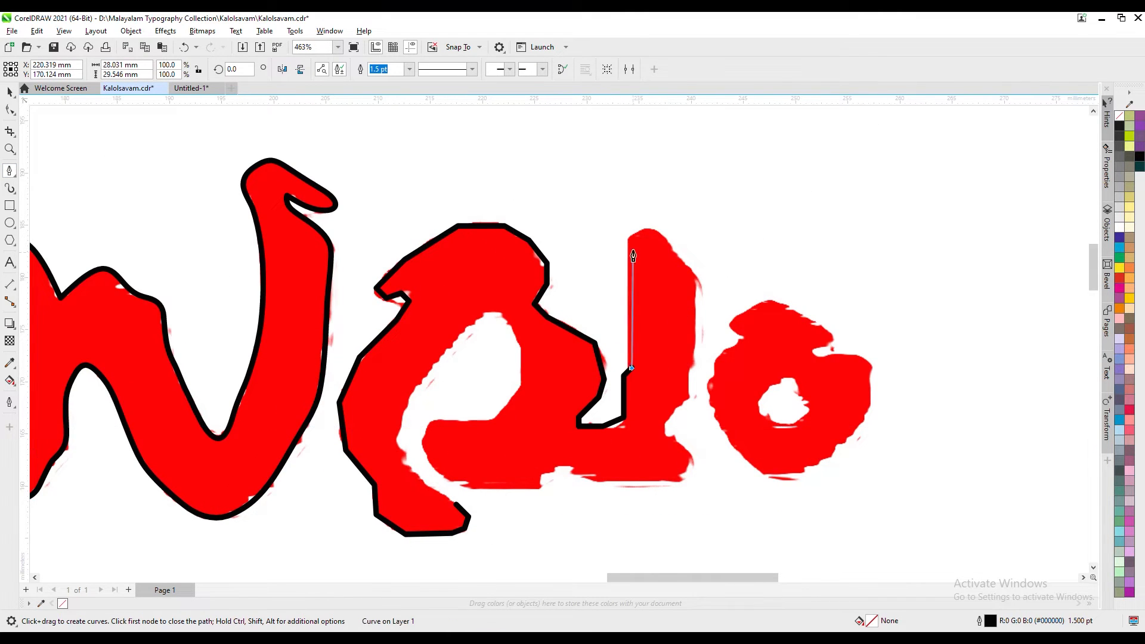
Step: Continue the sixth letter's outline around the upright stem and back along the lower edge of its base
{"action": "left_click", "coordinate": [629, 236]}
{"action": "left_click", "coordinate": [652, 227]}
{"action": "left_click", "coordinate": [700, 278]}
{"action": "left_click", "coordinate": [693, 403]}
{"action": "left_click", "coordinate": [664, 424]}
{"action": "left_click", "coordinate": [692, 462]}
{"action": "left_click", "coordinate": [594, 484]}
{"action": "left_click", "coordinate": [542, 486]}
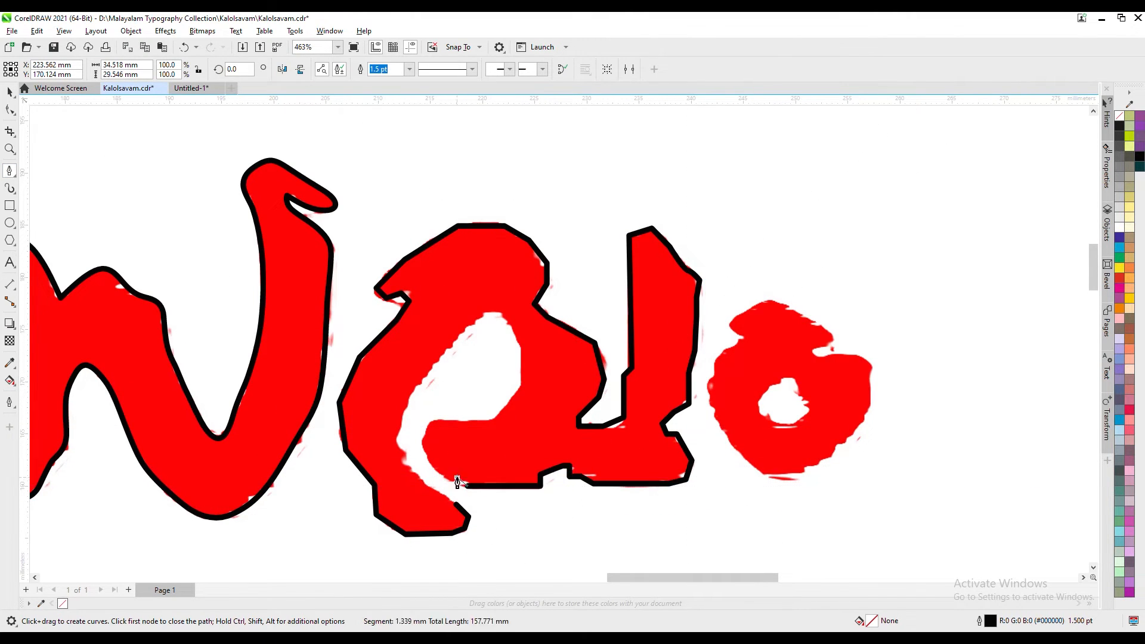
Step: Close the sixth letter's outline by tracing the base's left end and the inner curve back to the tail
{"action": "left_click", "coordinate": [424, 428]}
{"action": "left_click", "coordinate": [517, 395]}
{"action": "left_click", "coordinate": [501, 314]}
{"action": "left_click", "coordinate": [439, 358]}
{"action": "left_click", "coordinate": [398, 445]}
{"action": "left_click", "coordinate": [441, 486]}
{"action": "left_click", "coordinate": [456, 504]}
Step: Smooth the sixth letter's upper left tip, outer left edge and lower tail with the Shape tool
{"action": "key", "text": "F10"}
{"action": "double_click", "coordinate": [435, 240]}
{"action": "left_click_drag", "start_coordinate": [389, 302], "coordinate": [389, 304]}
{"action": "key", "text": "Delete"}
{"action": "left_click_drag", "start_coordinate": [341, 406], "coordinate": [338, 418]}
{"action": "left_click", "coordinate": [417, 557]}
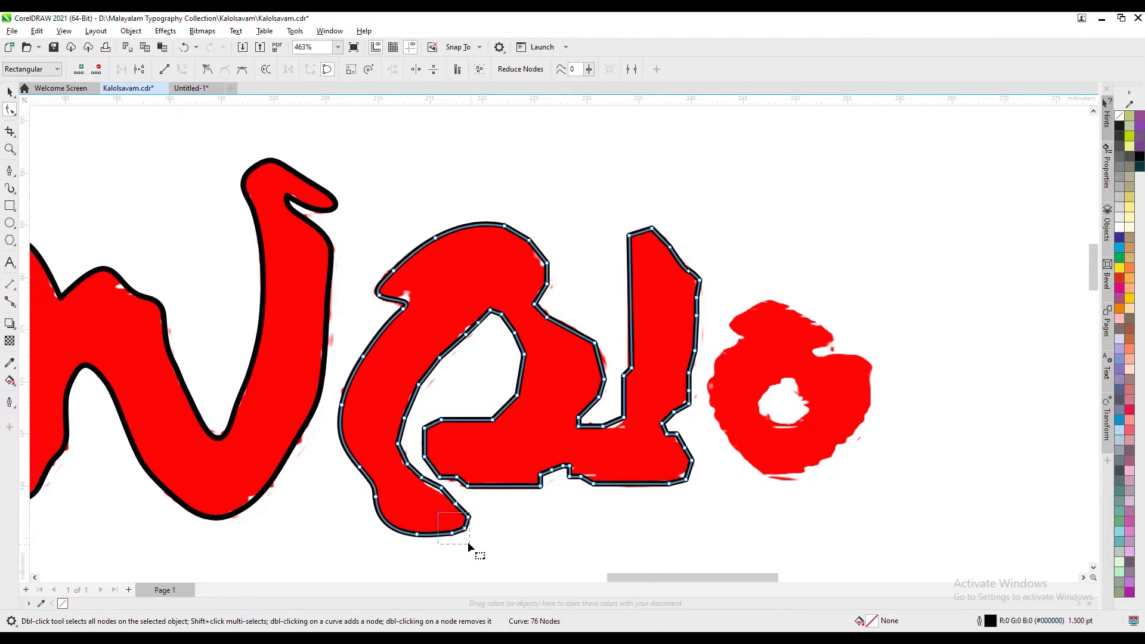
Step: Smooth the sixth letter's tail tip, inner opening and the lower left part of its base
{"action": "left_click", "coordinate": [436, 493]}
{"action": "left_click_drag", "start_coordinate": [427, 497], "coordinate": [426, 495]}
{"action": "key", "text": "Delete"}
{"action": "left_click_drag", "start_coordinate": [466, 350], "coordinate": [466, 352]}
{"action": "left_click_drag", "start_coordinate": [421, 455], "coordinate": [567, 469]}
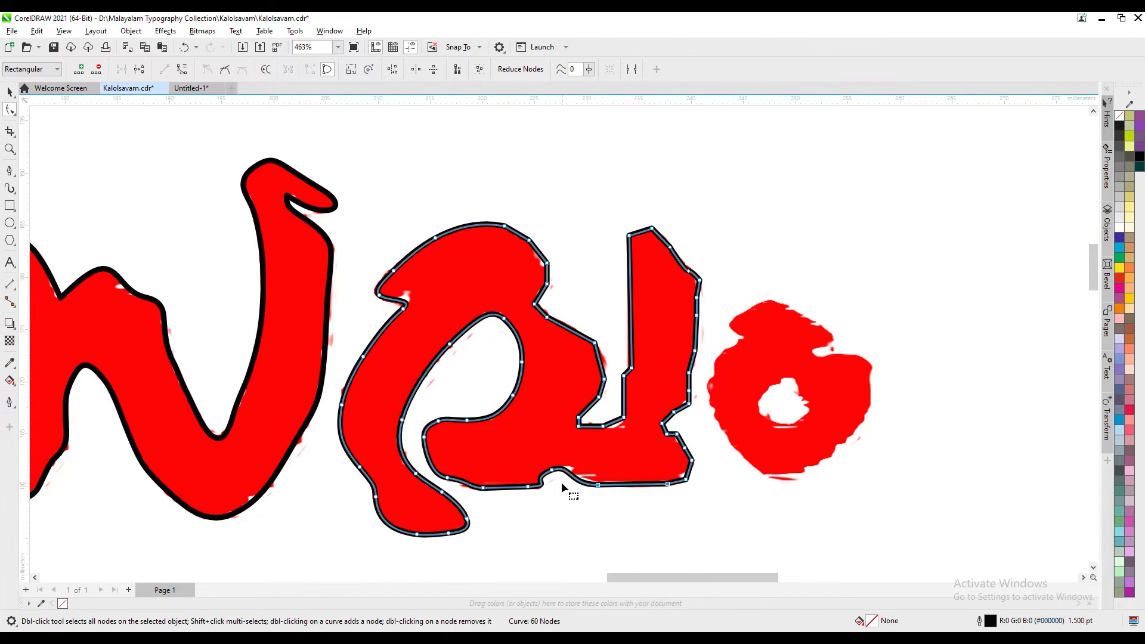
Step: Round off the right end of the sixth letter's base by deleting the surplus corner nodes
{"action": "right_click", "coordinate": [684, 477]}
{"action": "left_click", "coordinate": [683, 480]}
{"action": "key", "text": "Delete"}
{"action": "key", "text": "Delete"}
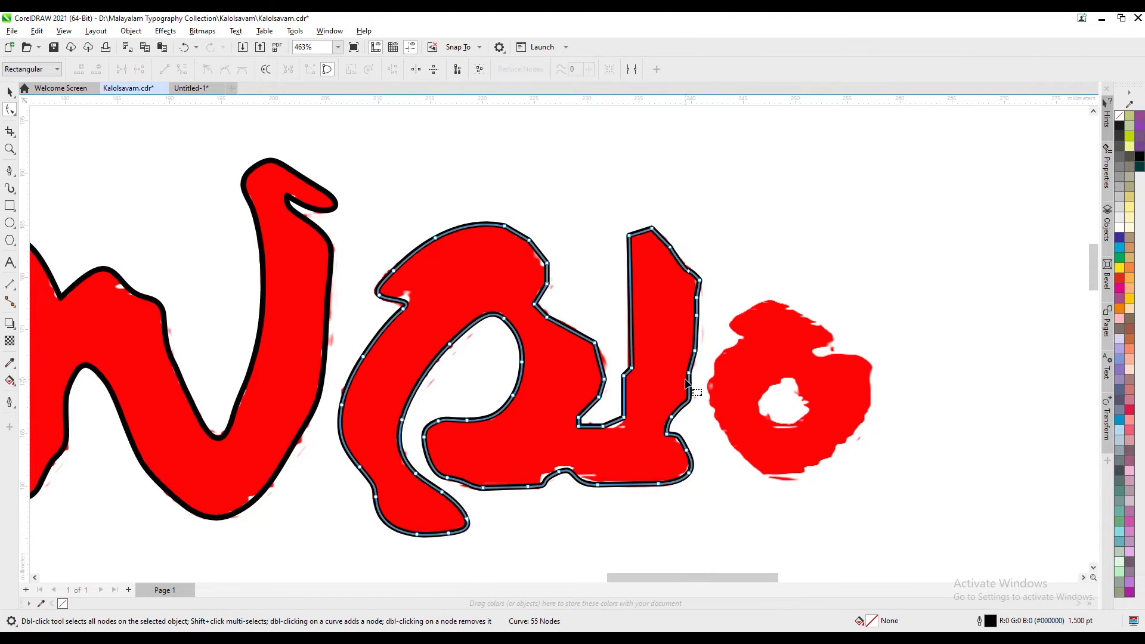
Step: Smooth the right edge, rounded top and left edge of the sixth letter's upright stem, including the corner at its foot
{"action": "double_click", "coordinate": [697, 297]}
{"action": "left_click", "coordinate": [676, 256]}
{"action": "key", "text": "ctrl+z"}
{"action": "key", "text": "ctrl+z"}
{"action": "key", "text": "ctrl+z"}
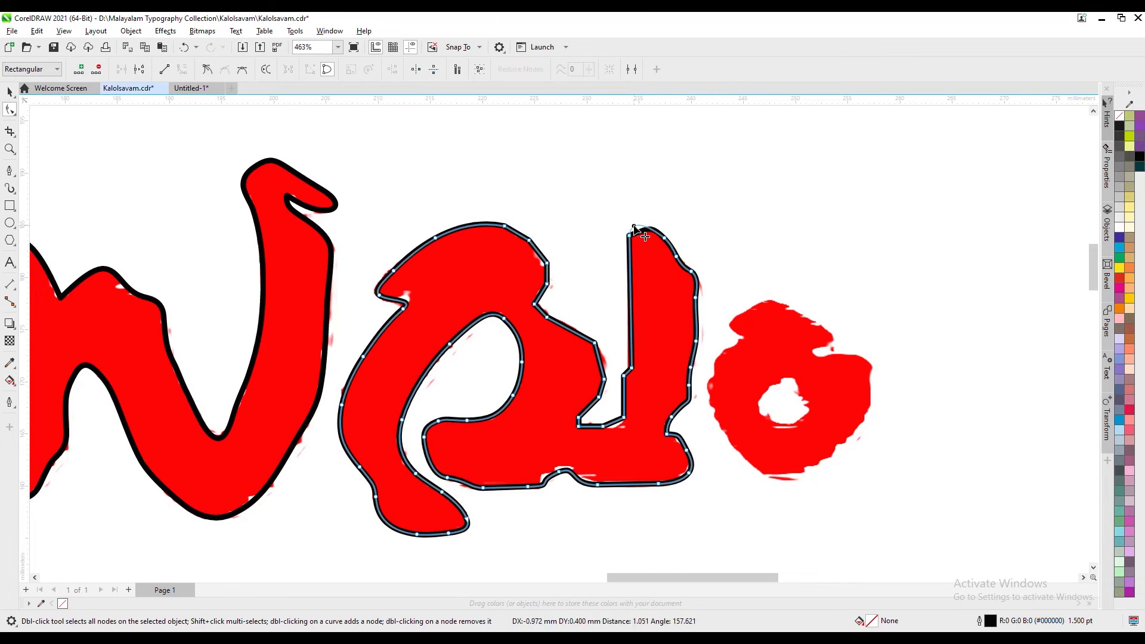
{"action": "double_click", "coordinate": [623, 420]}
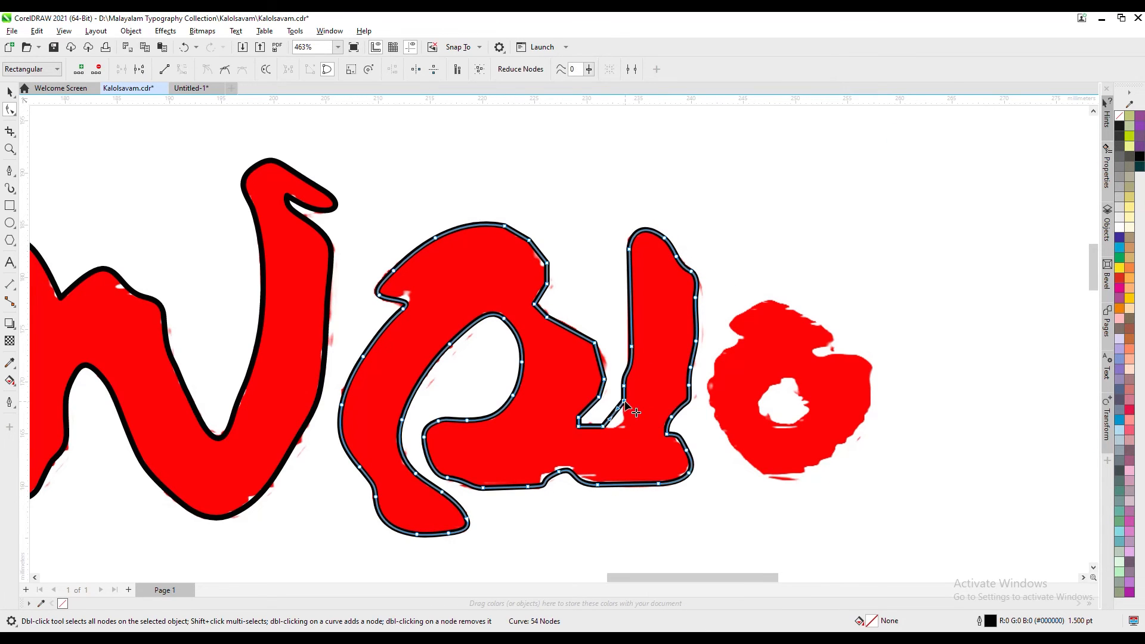
{"action": "right_click", "coordinate": [578, 423]}
{"action": "left_click", "coordinate": [611, 328]}
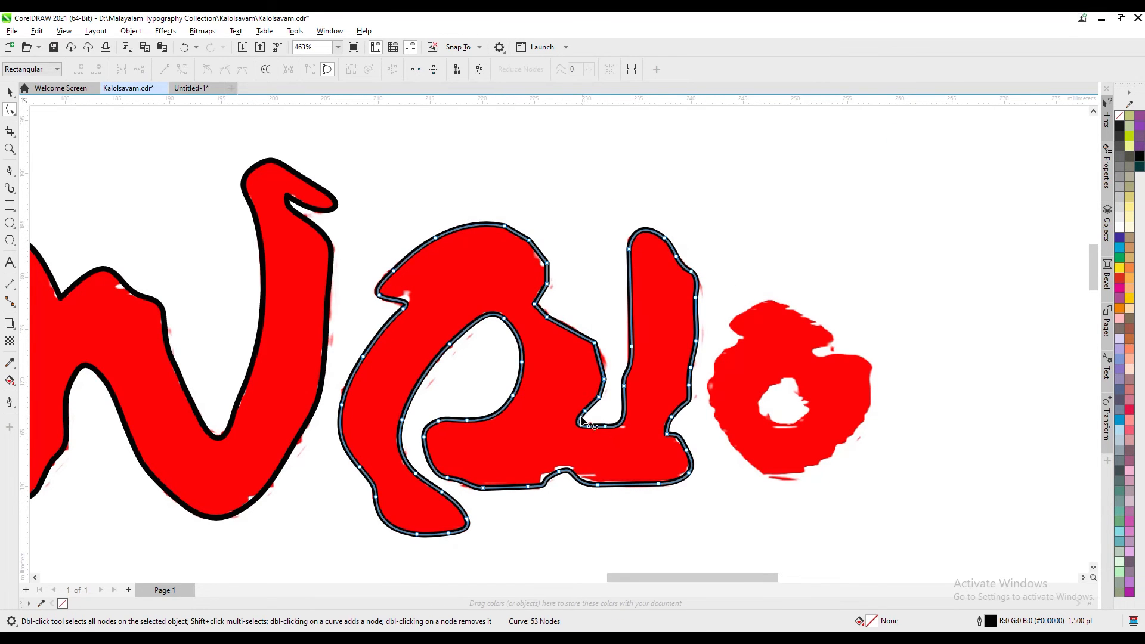
Step: Smooth the right side of the sixth letter's curl up to its top edge
{"action": "left_click_drag", "start_coordinate": [599, 395], "coordinate": [608, 390]}
{"action": "left_click_drag", "start_coordinate": [550, 319], "coordinate": [536, 294]}
{"action": "left_click", "coordinate": [564, 284]}
{"action": "left_click_drag", "start_coordinate": [501, 222], "coordinate": [502, 224]}
Step: Start tracing the last letter with the Pen tool down its left side, around the bottom and up its right side
{"action": "scroll", "coordinate": [283, 255], "scroll_direction": "right", "scroll_amount": 5}
{"action": "left_click", "coordinate": [10, 171]}
{"action": "left_click", "coordinate": [534, 337]}
{"action": "left_click", "coordinate": [503, 352]}
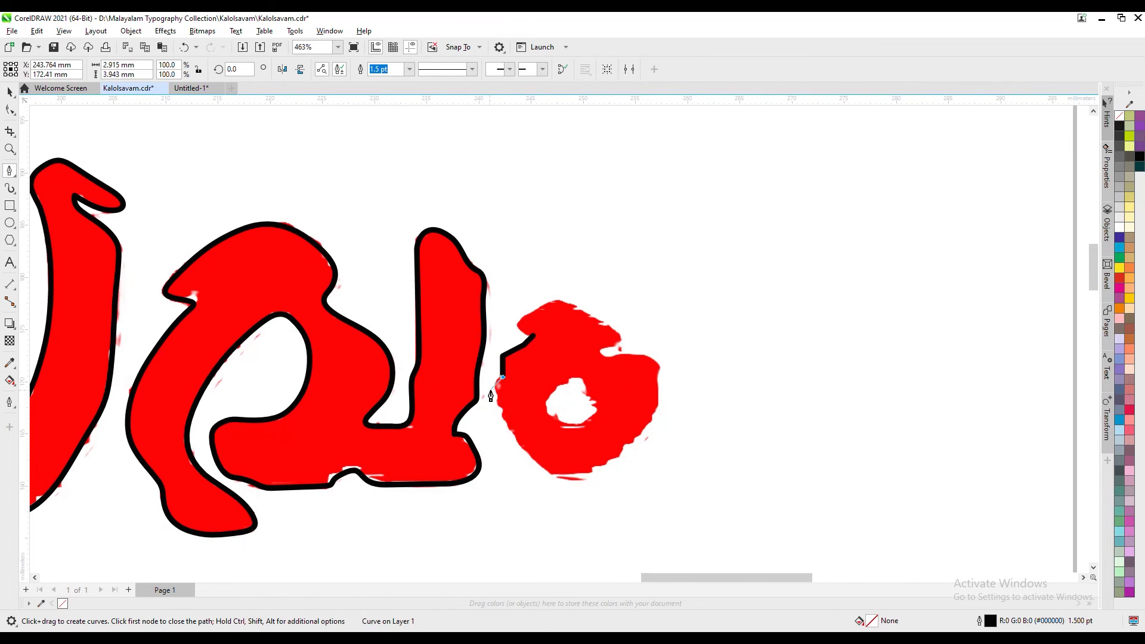
{"action": "left_click", "coordinate": [507, 429]}
{"action": "left_click", "coordinate": [573, 477]}
{"action": "left_click", "coordinate": [663, 409]}
Step: Close the last letter's outline by tracing the right notch and the cap back to the starting node
{"action": "left_click", "coordinate": [593, 357]}
{"action": "left_click", "coordinate": [619, 331]}
{"action": "left_click", "coordinate": [600, 319]}
{"action": "left_click", "coordinate": [575, 303]}
{"action": "left_click", "coordinate": [537, 301]}
{"action": "left_click", "coordinate": [518, 313]}
{"action": "left_click", "coordinate": [518, 331]}
{"action": "left_click", "coordinate": [533, 336]}
Step: Smooth the last letter's lower right and right edges up to the notch with the Shape tool
{"action": "key", "text": "F10"}
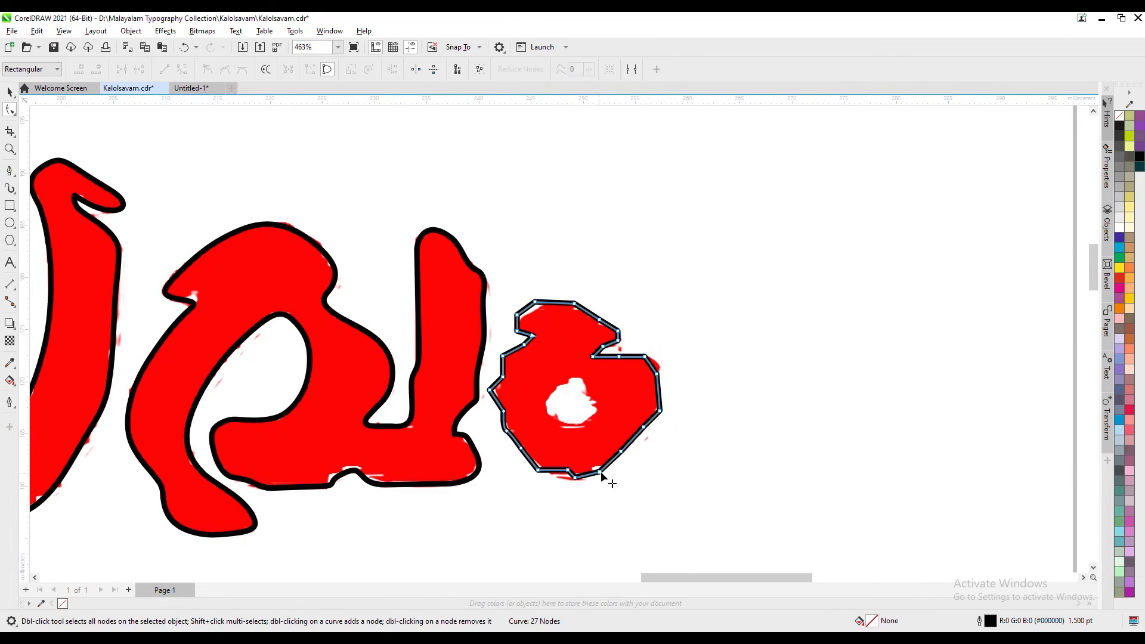
{"action": "double_click", "coordinate": [598, 474]}
{"action": "double_click", "coordinate": [621, 452]}
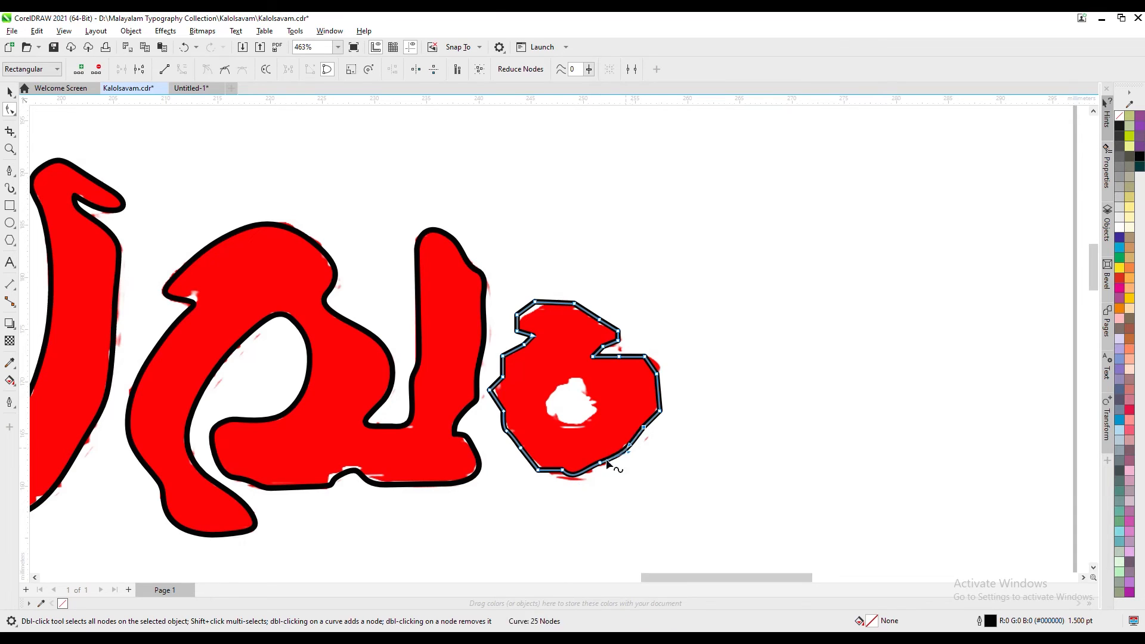
{"action": "left_click", "coordinate": [662, 406]}
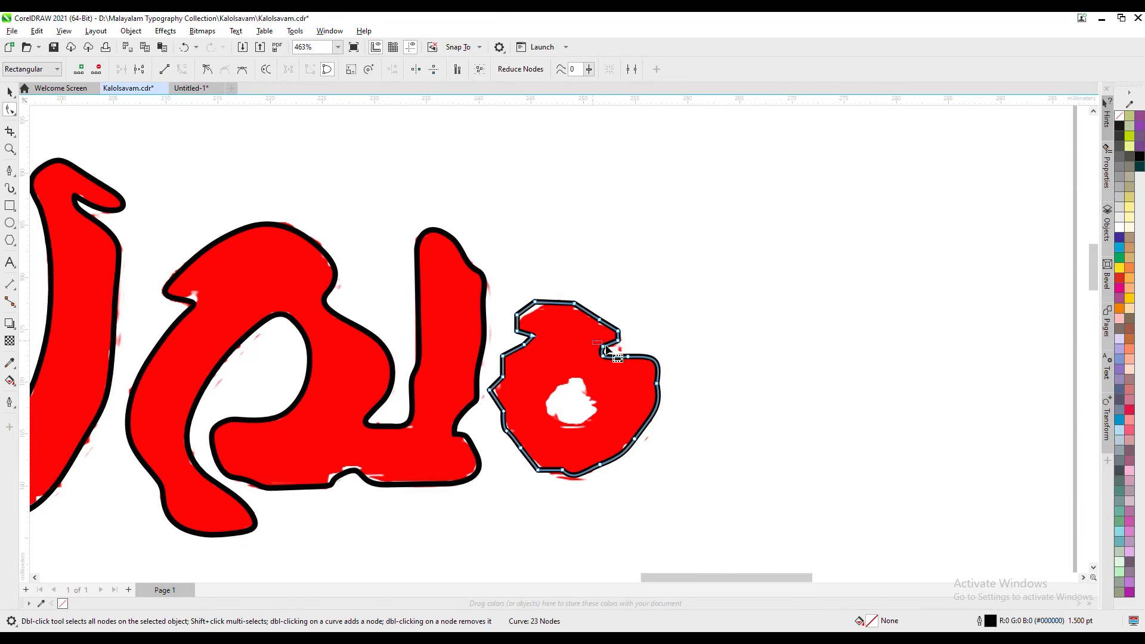
Step: Smooth the last letter's cap, left notch and left edge with the Shape tool, removing surplus nodes
{"action": "left_click_drag", "start_coordinate": [569, 313], "coordinate": [569, 305]}
{"action": "left_click_drag", "start_coordinate": [517, 315], "coordinate": [536, 312]}
{"action": "double_click", "coordinate": [517, 331]}
{"action": "left_click_drag", "start_coordinate": [533, 336], "coordinate": [525, 352]}
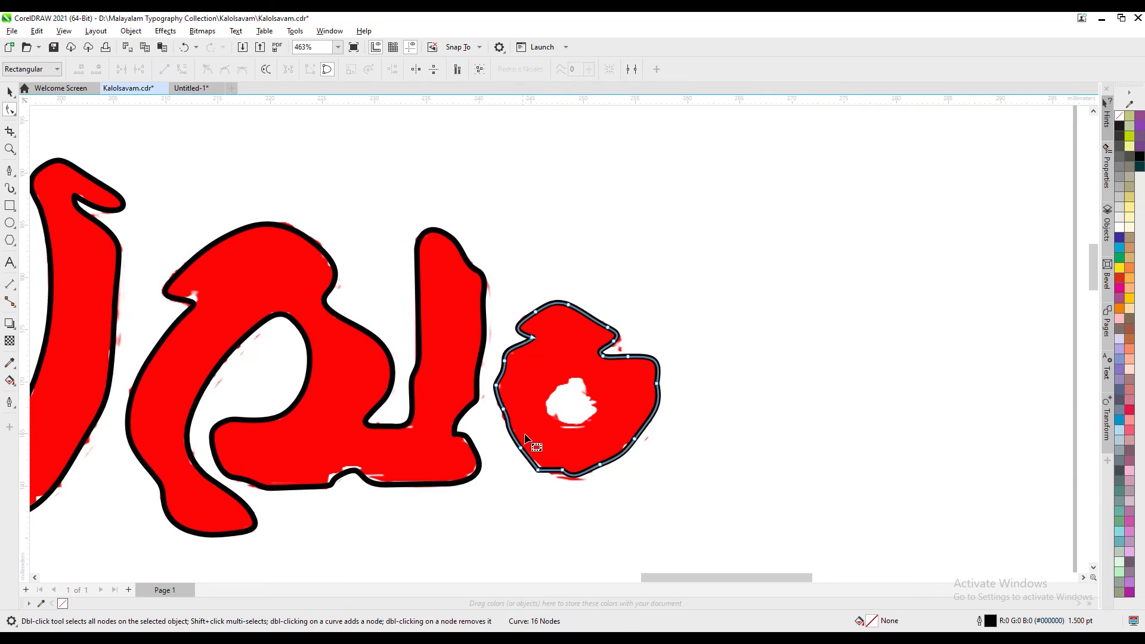
{"action": "left_click_drag", "start_coordinate": [539, 474], "coordinate": [522, 452]}
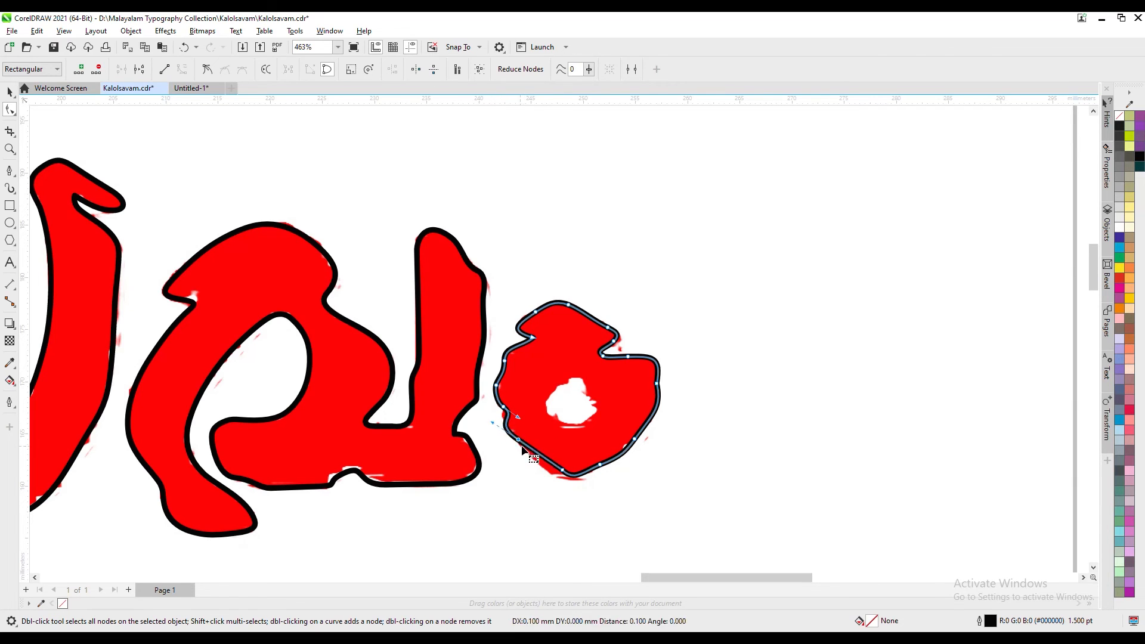
{"action": "key", "text": "ctrl+z"}
Step: Trace the white inner hole of the last letter with the Pen tool, starting at its left edge
{"action": "left_click", "coordinate": [10, 170]}
{"action": "left_click", "coordinate": [545, 396]}
{"action": "left_click", "coordinate": [559, 382]}
{"action": "left_click", "coordinate": [574, 377]}
{"action": "left_click", "coordinate": [587, 399]}
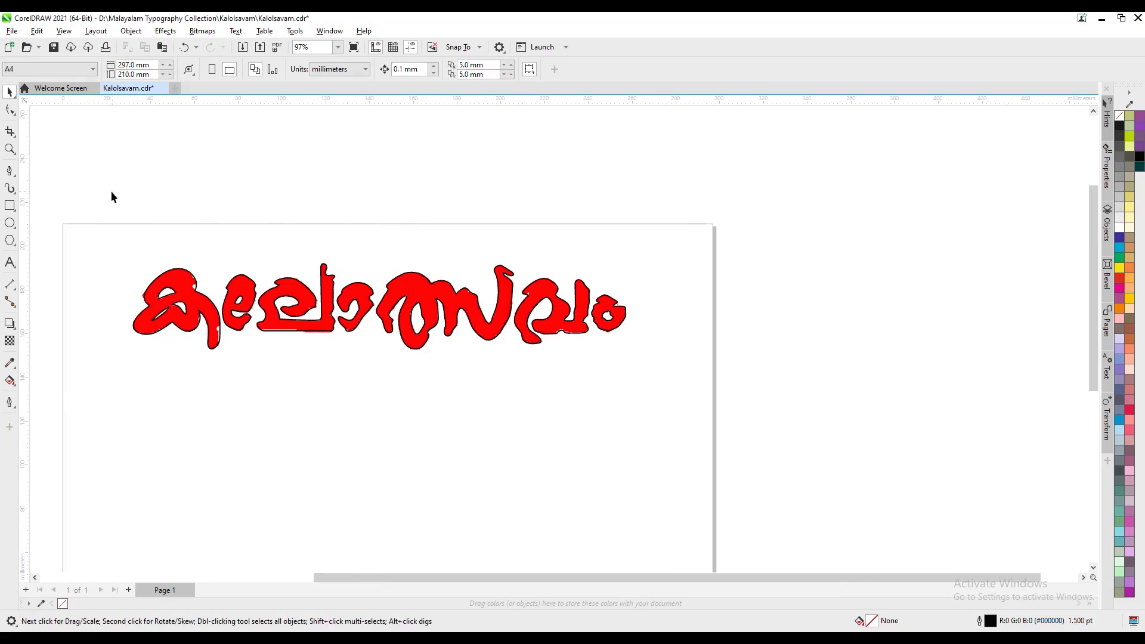
Step: Select the traced outline curve of the whole word and move it below the red lettering
{"action": "key", "text": "F4"}
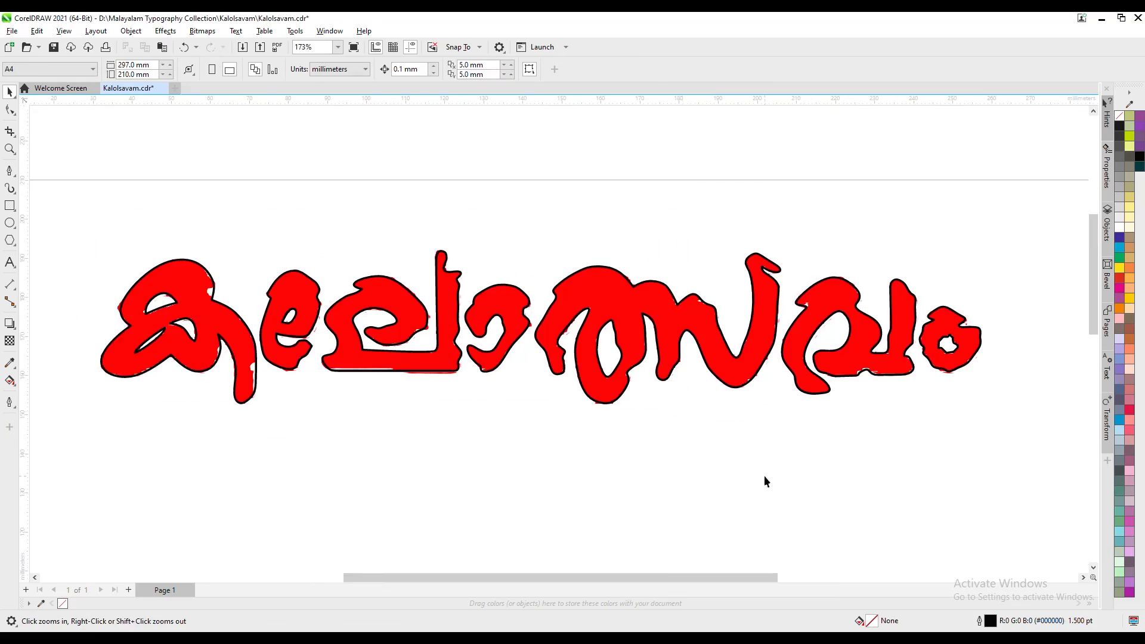
{"action": "left_click", "coordinate": [325, 297]}
{"action": "left_click_drag", "start_coordinate": [786, 340], "coordinate": [776, 504]}
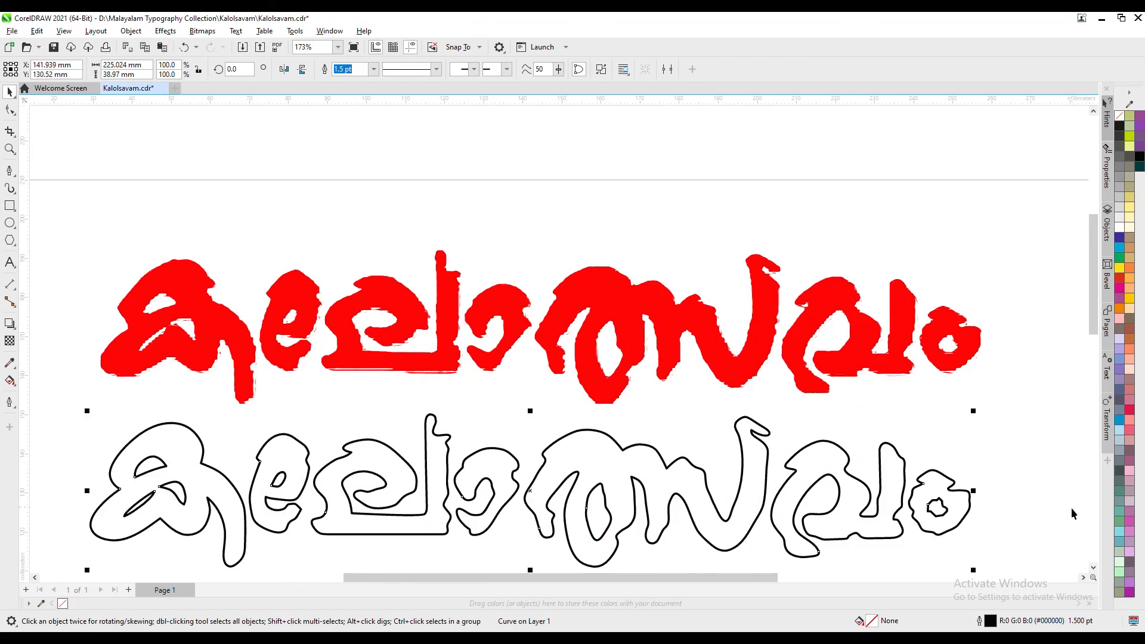